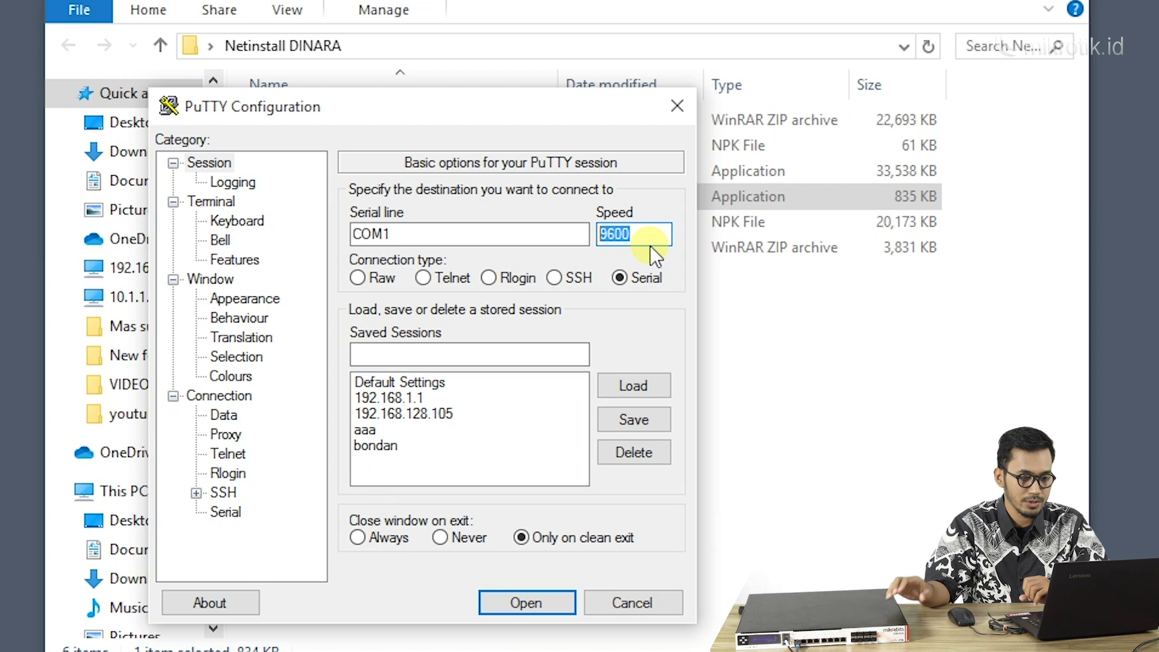
- Set the serial line for the connection to COM10
click(542, 244)
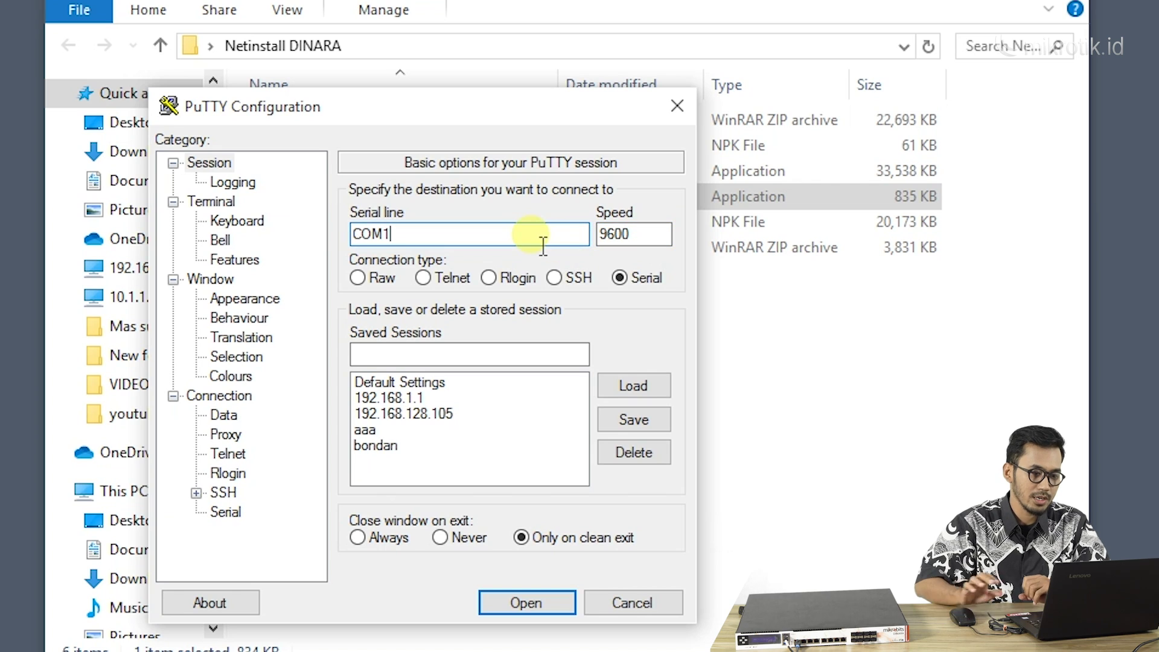
text(0)
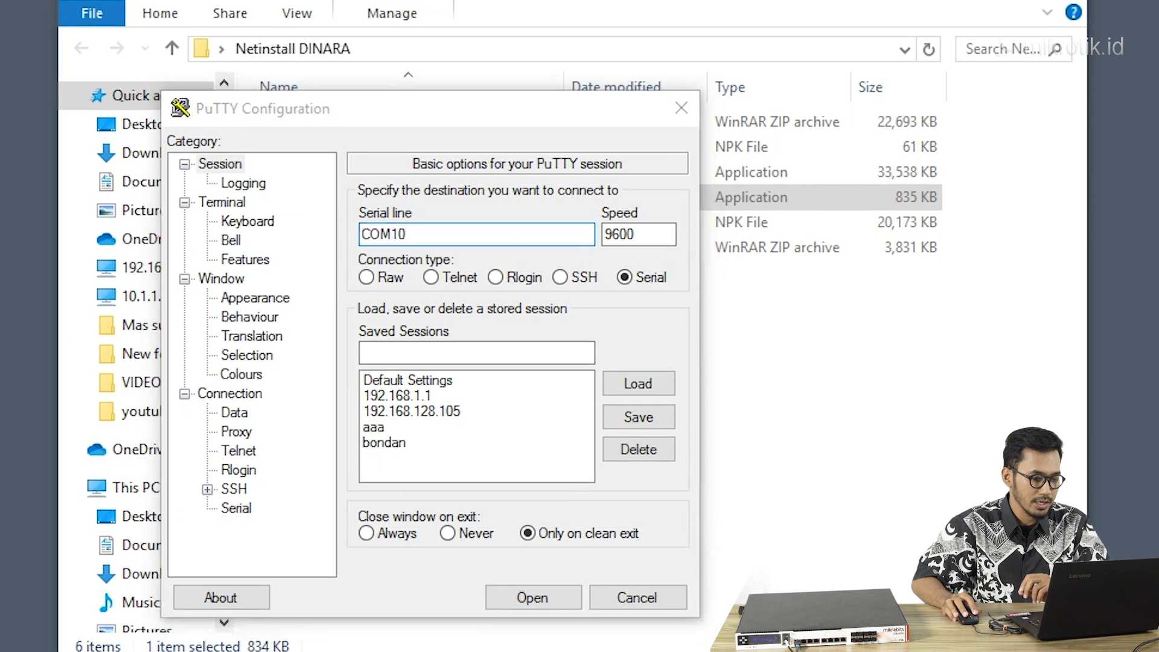
- Look up the USB-to-serial adapter's port number under Ports (COM & LPT) in Device Manager, and minimise that window
click(17, 638)
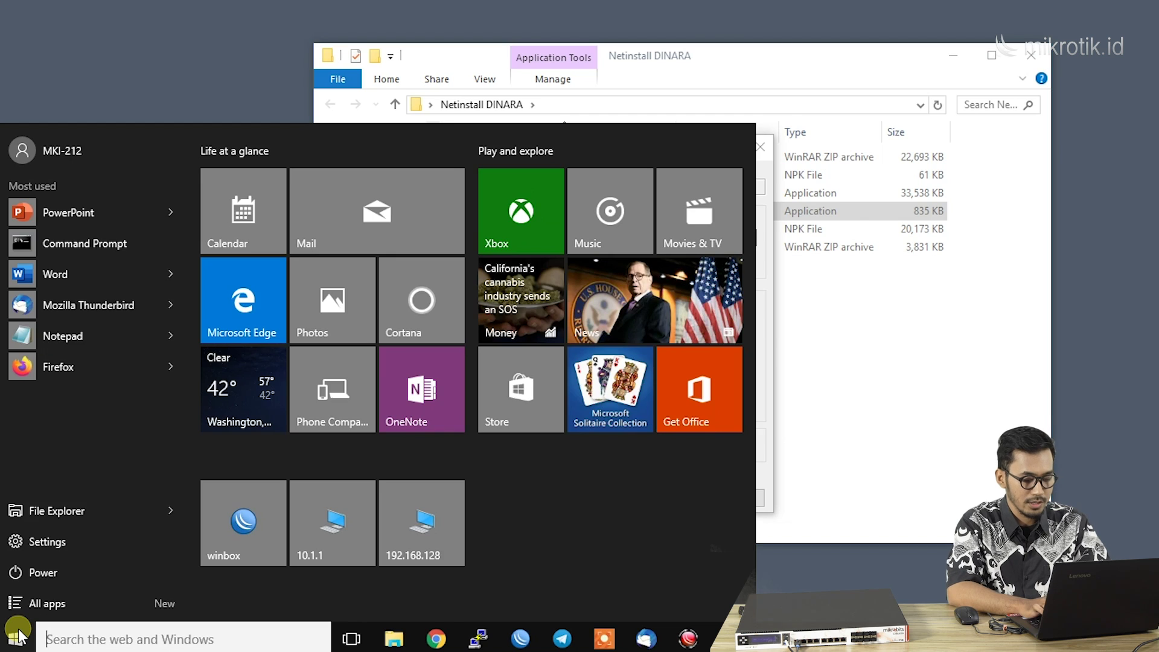
text(de)
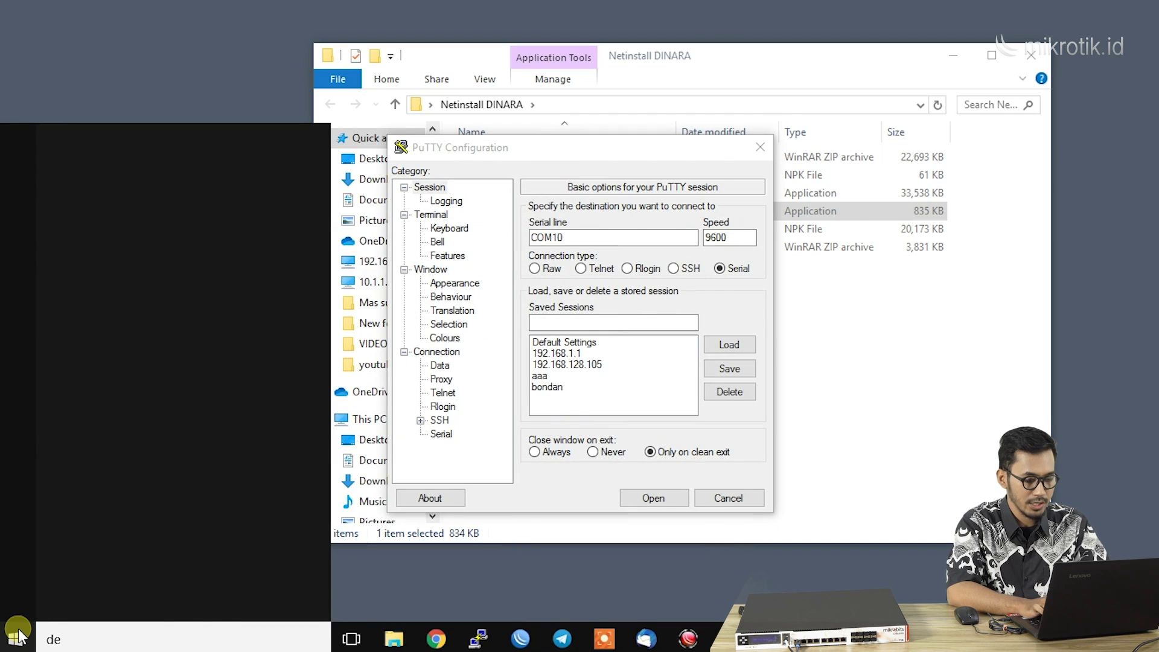
text(vice manager)
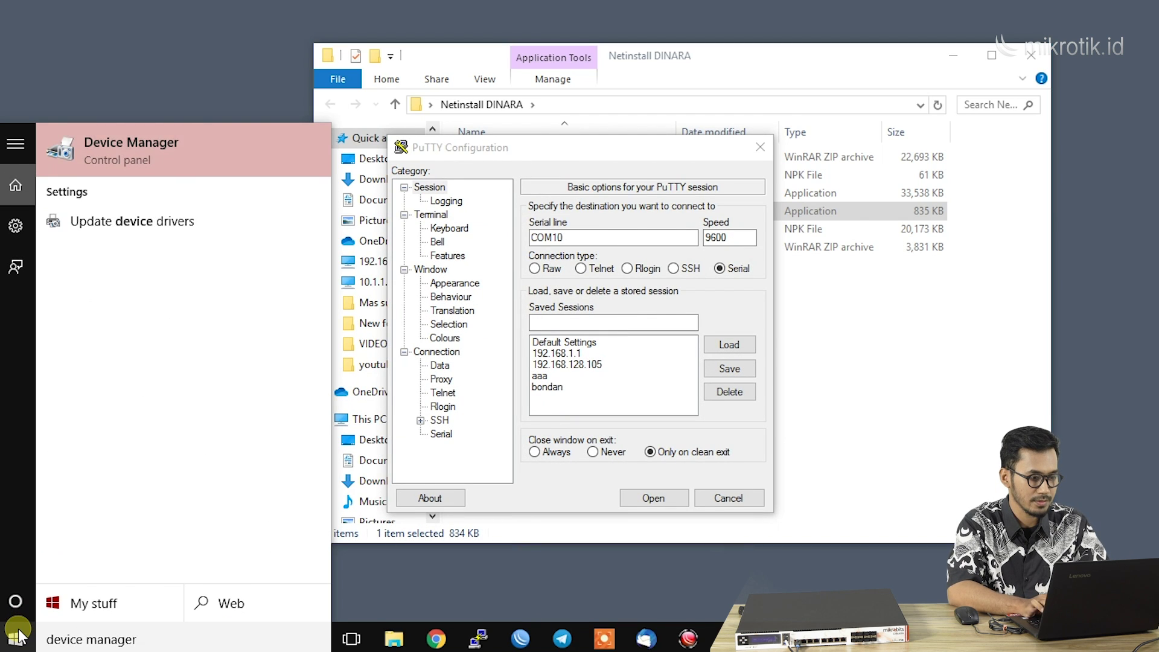
key(Return)
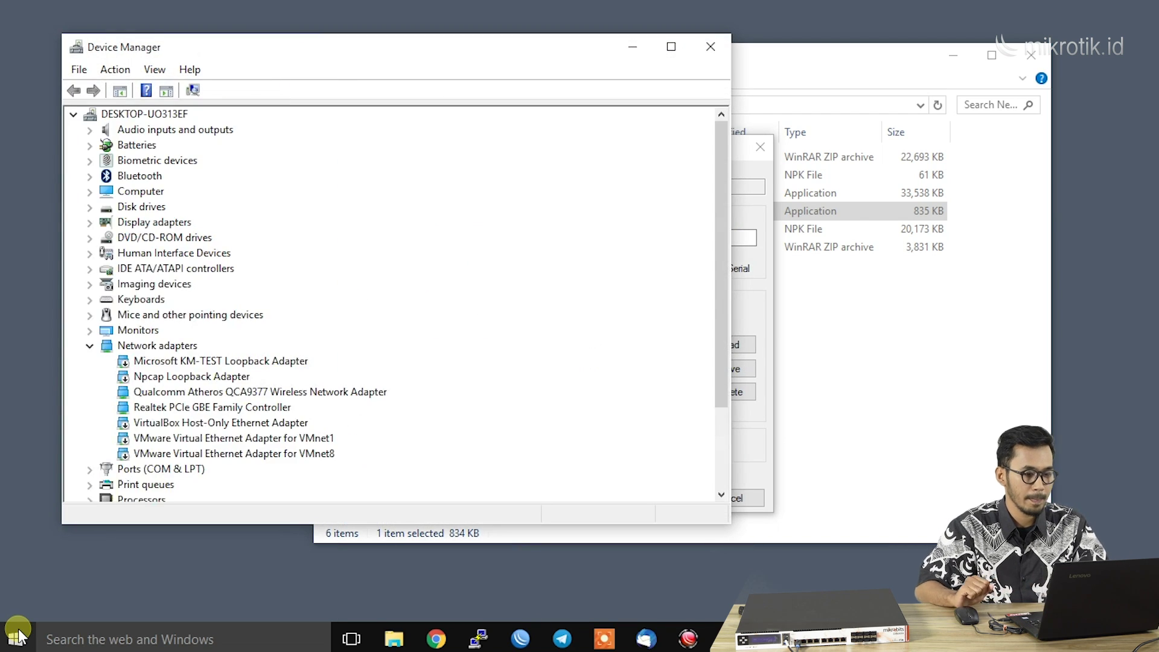
click(89, 469)
scroll(89, 472, down, 2)
click(239, 375)
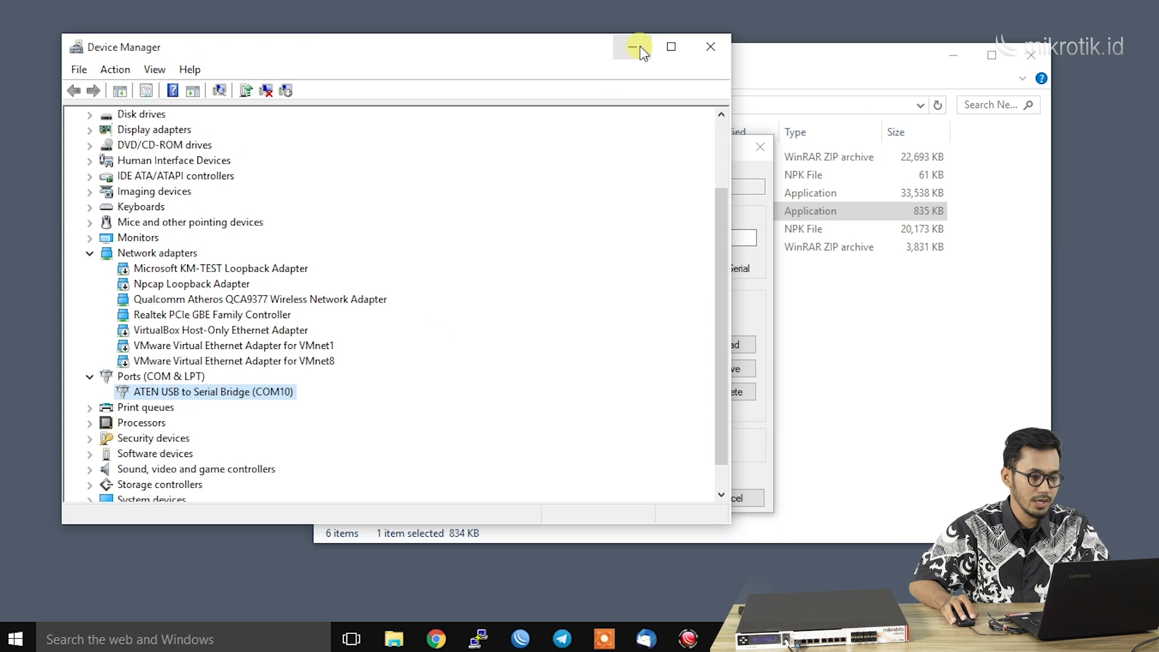
click(632, 47)
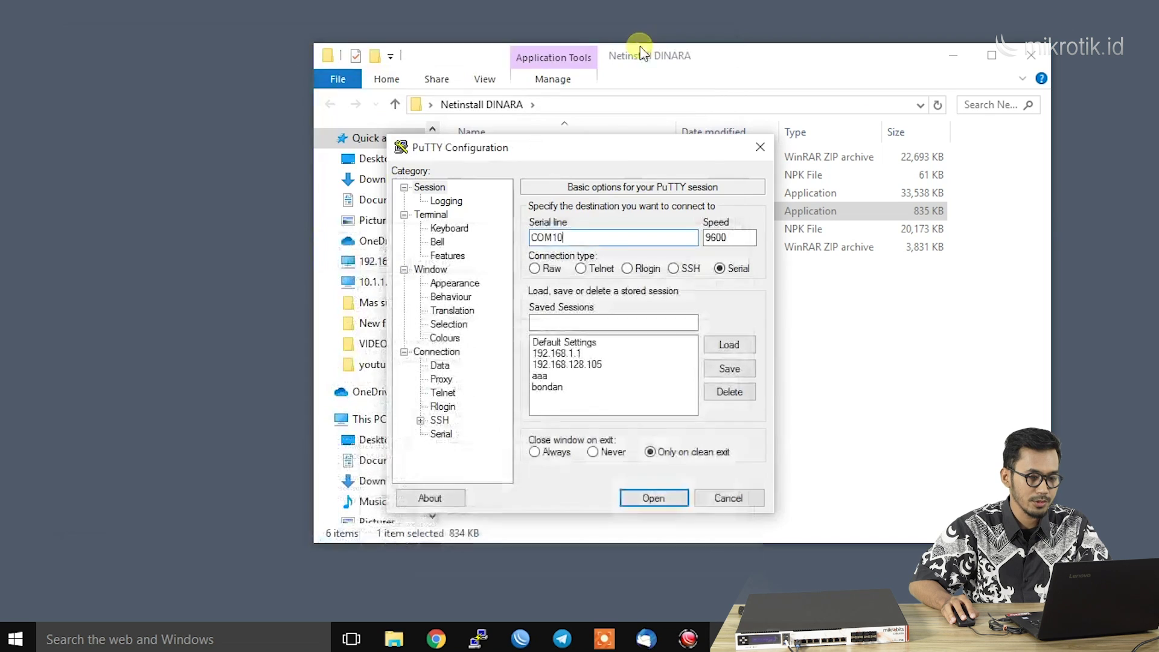
- Open the serial session on COM10 at speed 9600 and minimise its terminal window
double_click(744, 241)
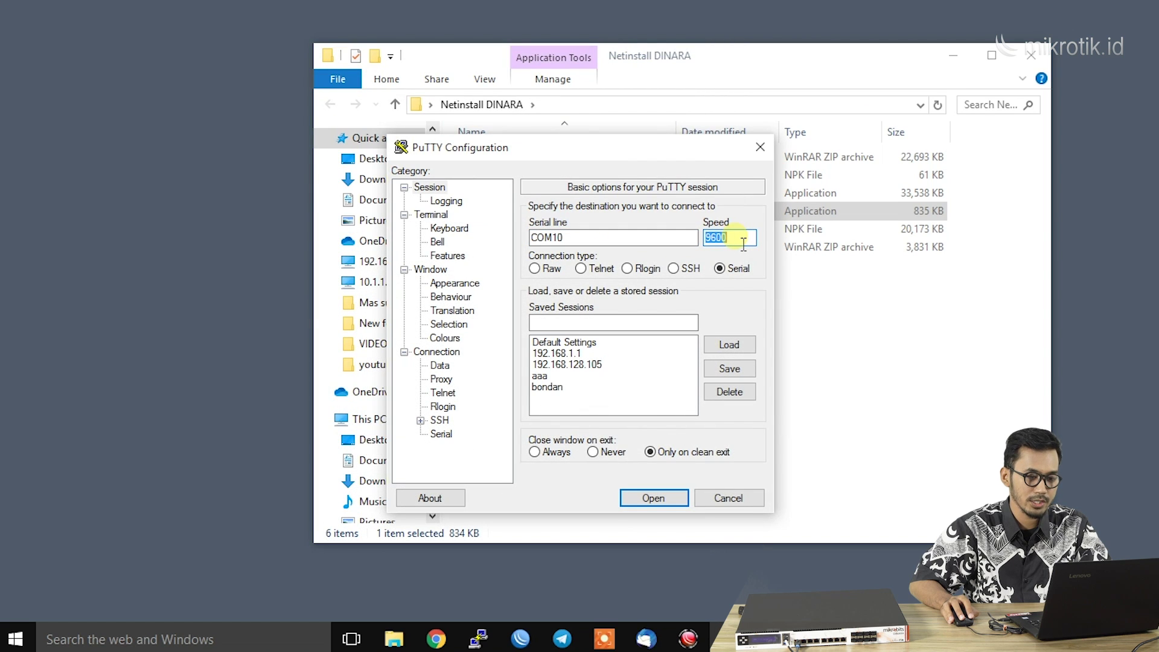
click(670, 498)
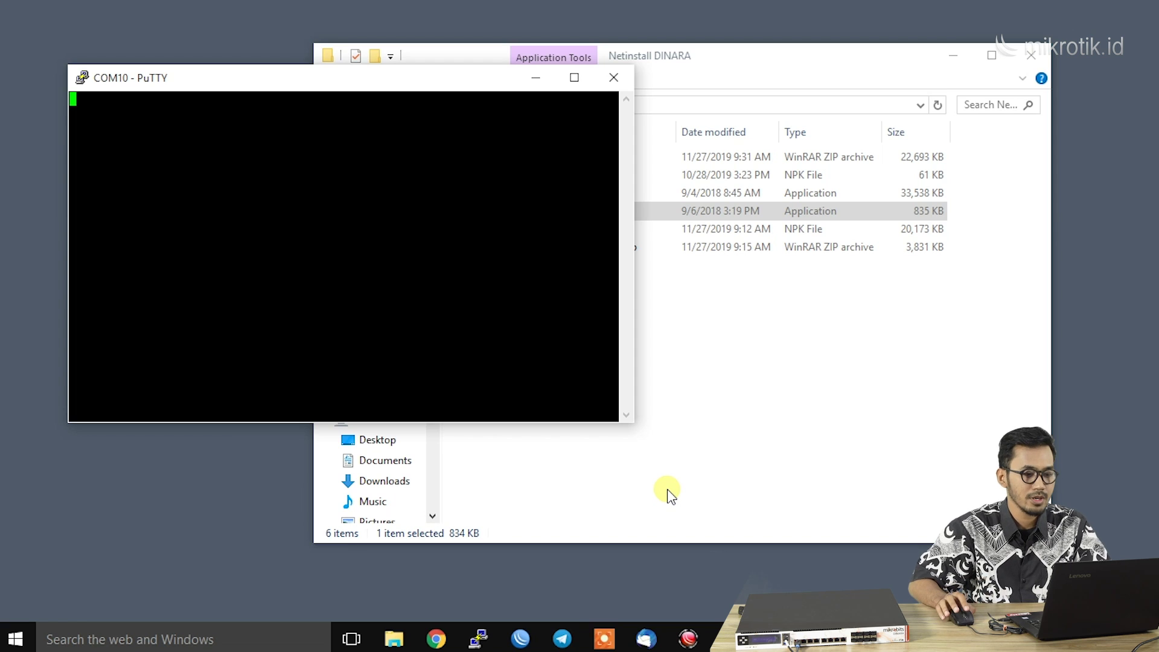
click(533, 78)
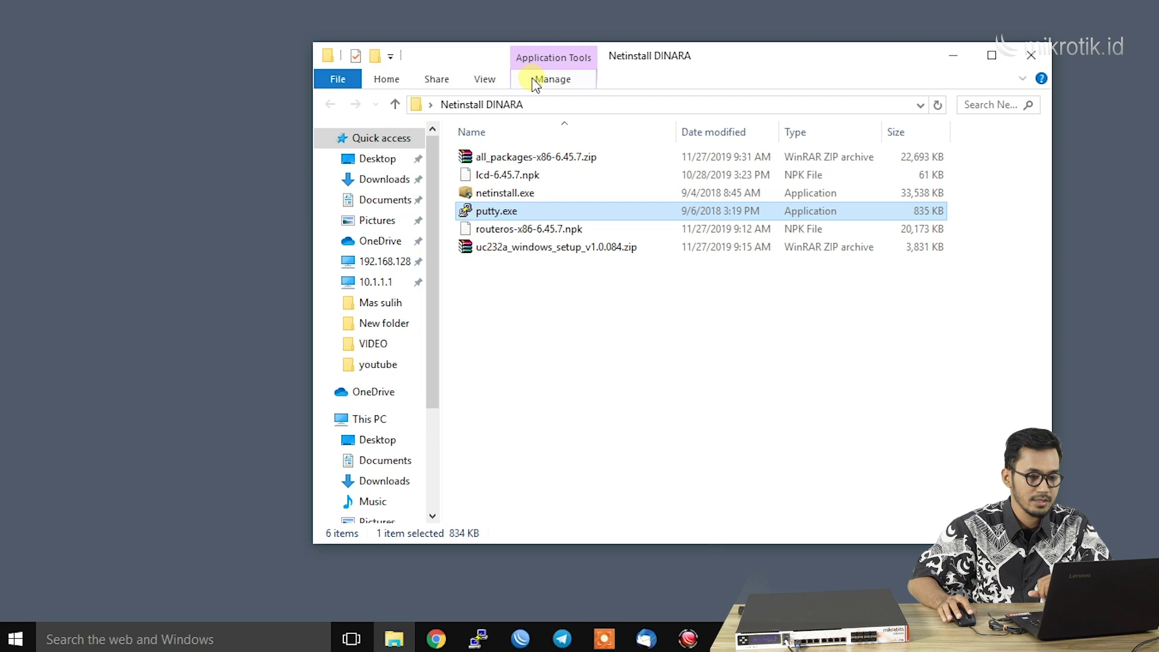
- Run netinstall.exe from the Netinstall DINARA folder as administrator and allow it to start
click(520, 194)
right_click(519, 195)
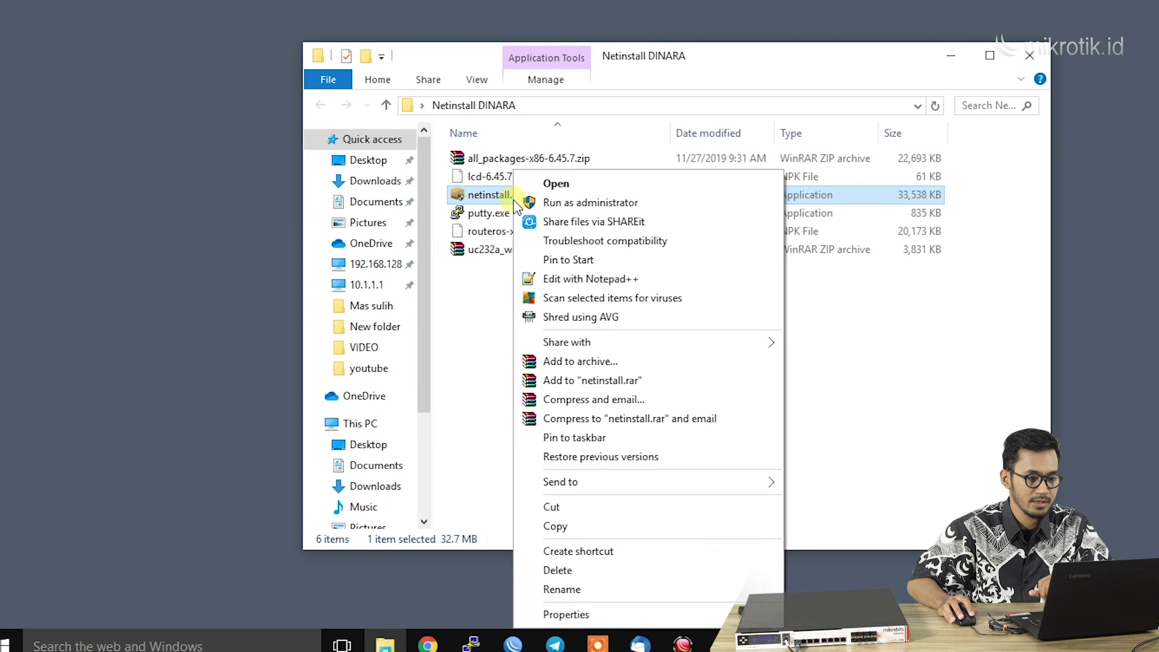
click(518, 203)
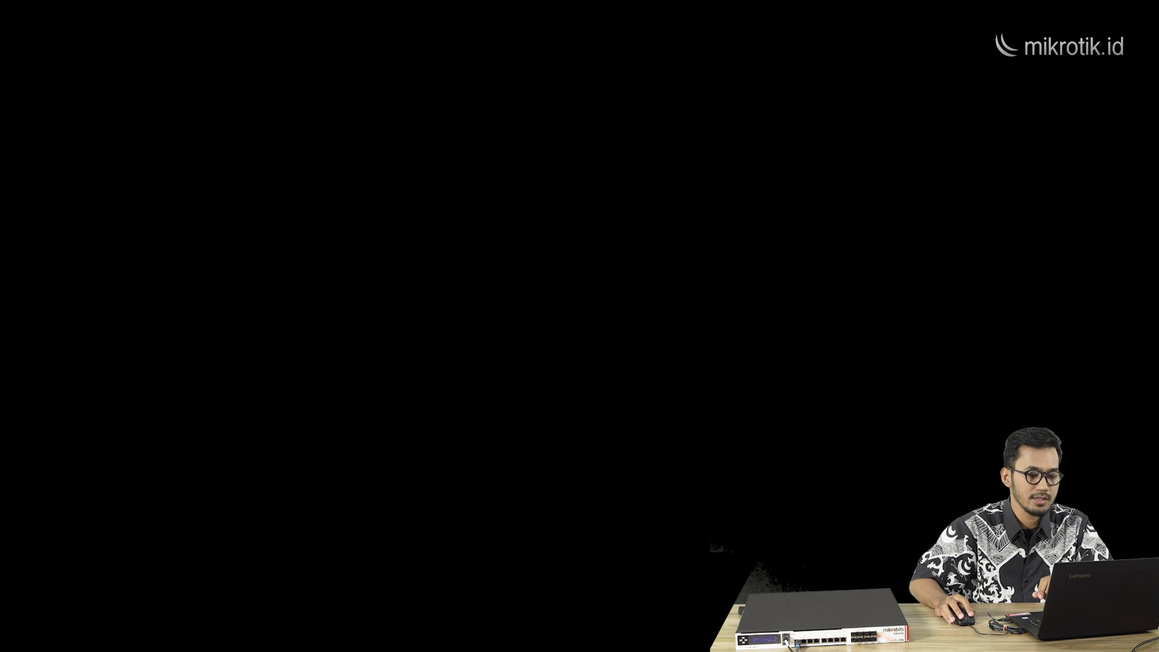
click(491, 460)
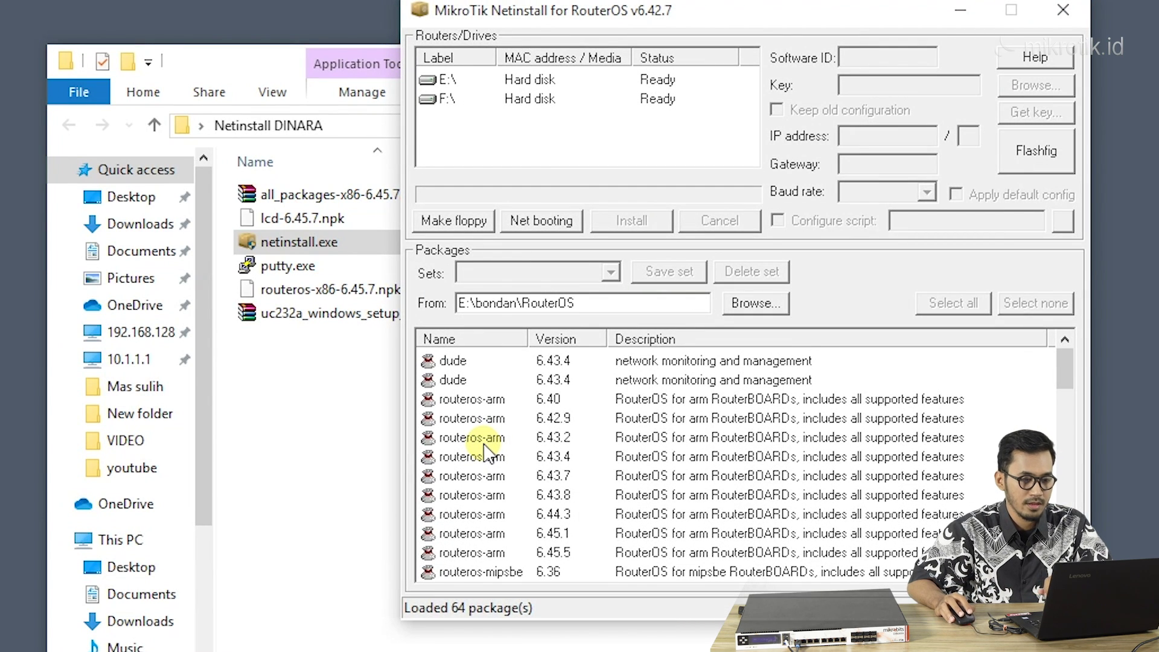
- Confirm the network booting settings with the boot server enabled and client IP address 192.168.1.1, and minimise the folder window behind Netinstall
click(541, 223)
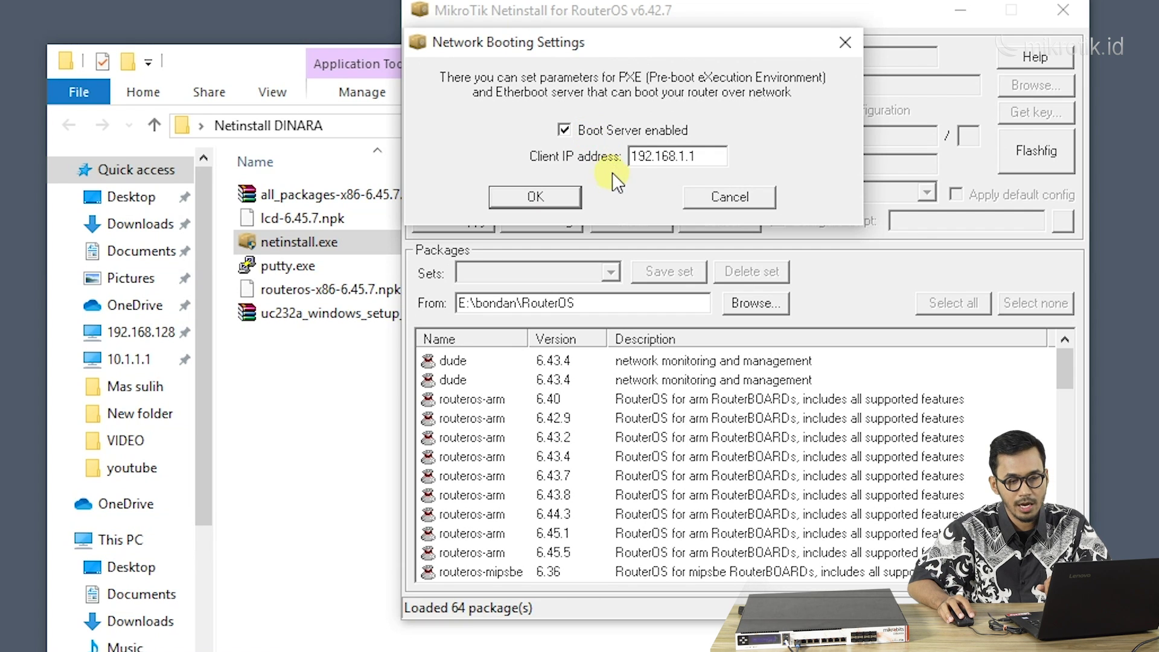
drag(721, 163, 632, 164)
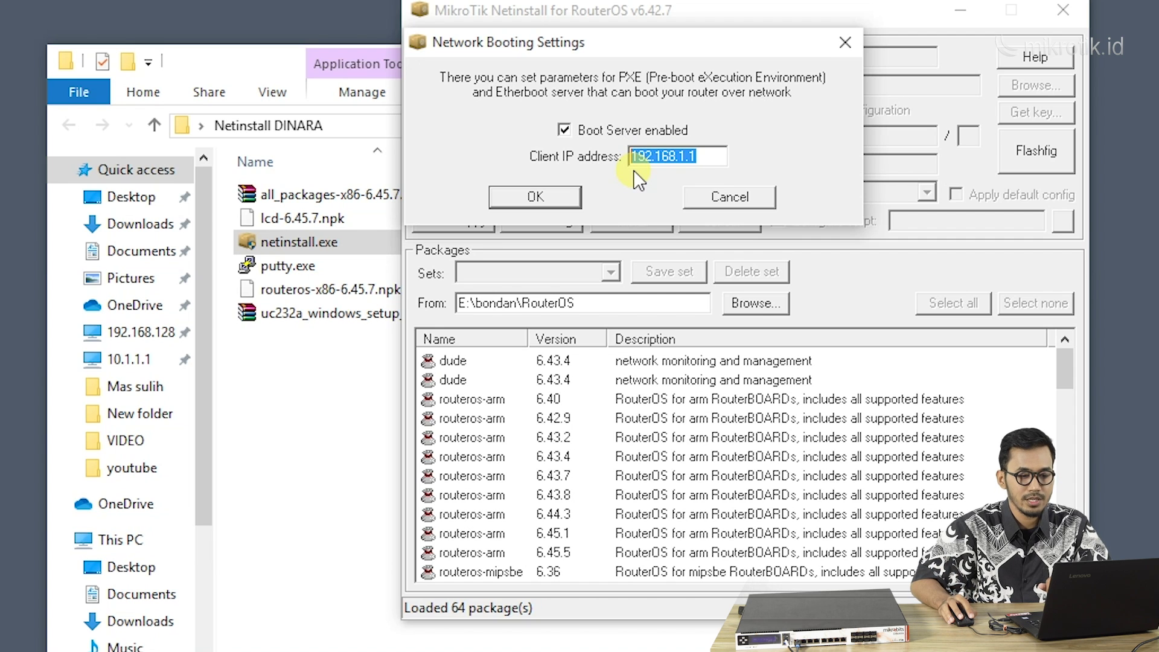
click(710, 171)
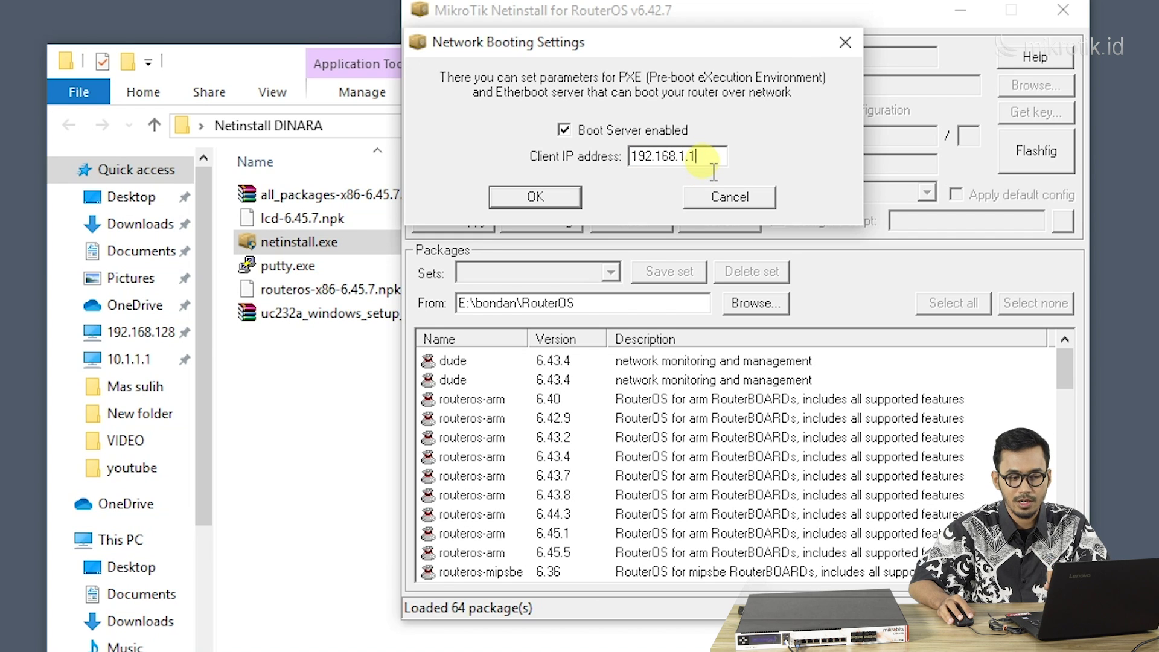
click(535, 197)
drag(809, 18, 447, 60)
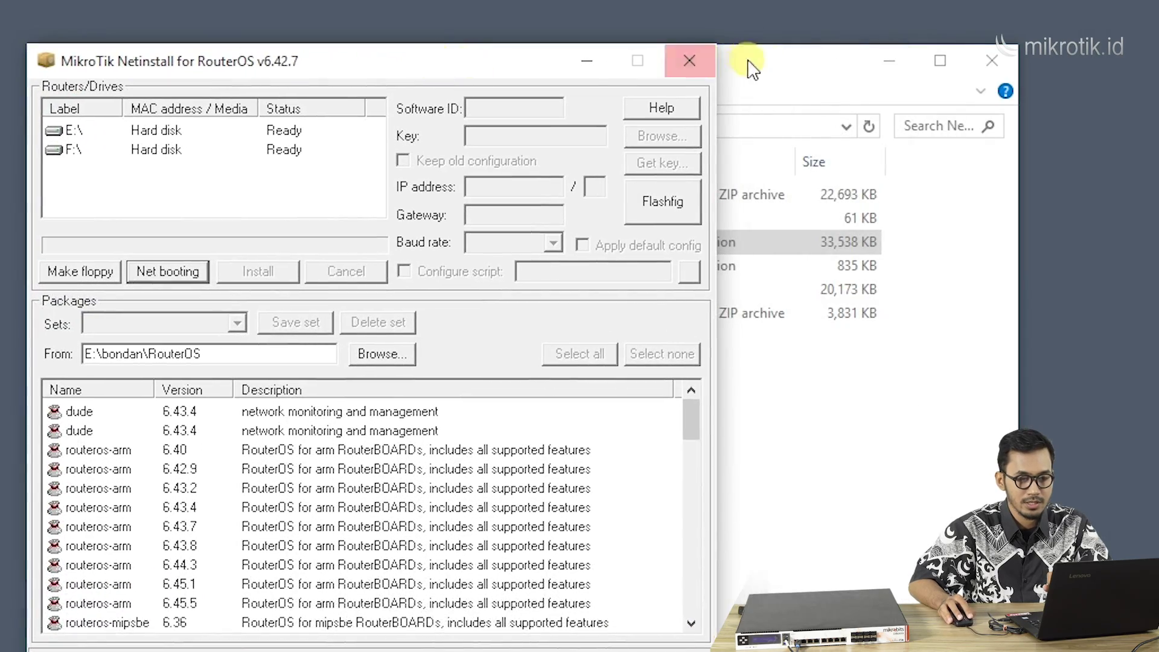
click(903, 57)
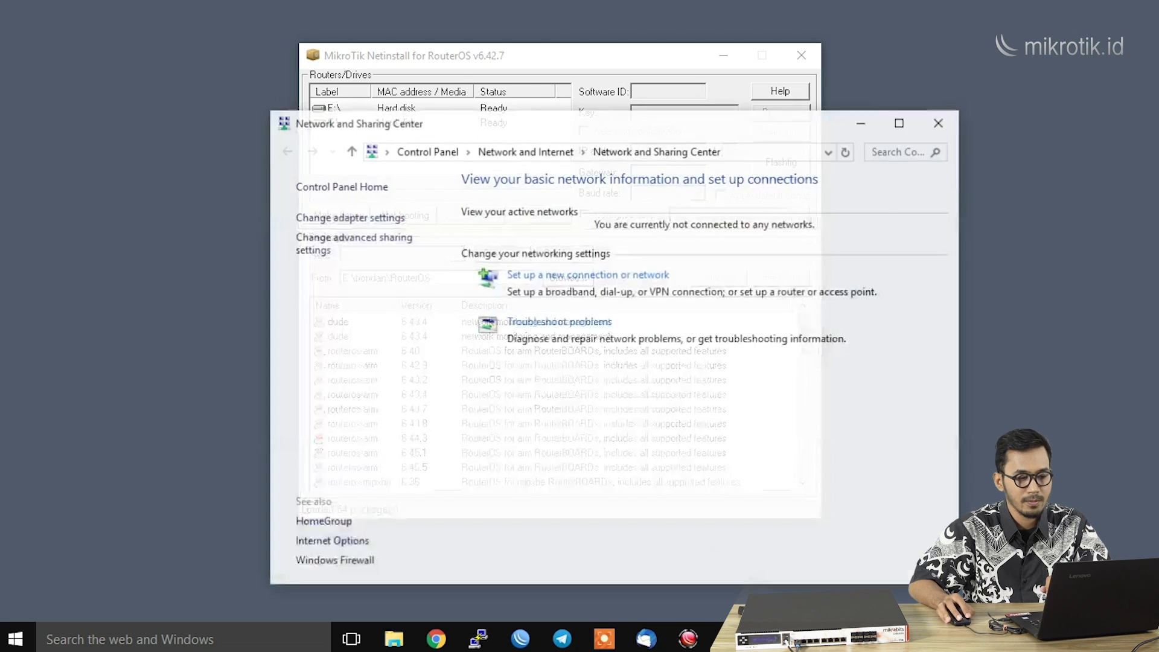
- Open the Internet Protocol Version 4 (TCP/IPv4) properties of the Ethernet adapter from the adapter settings
click(386, 219)
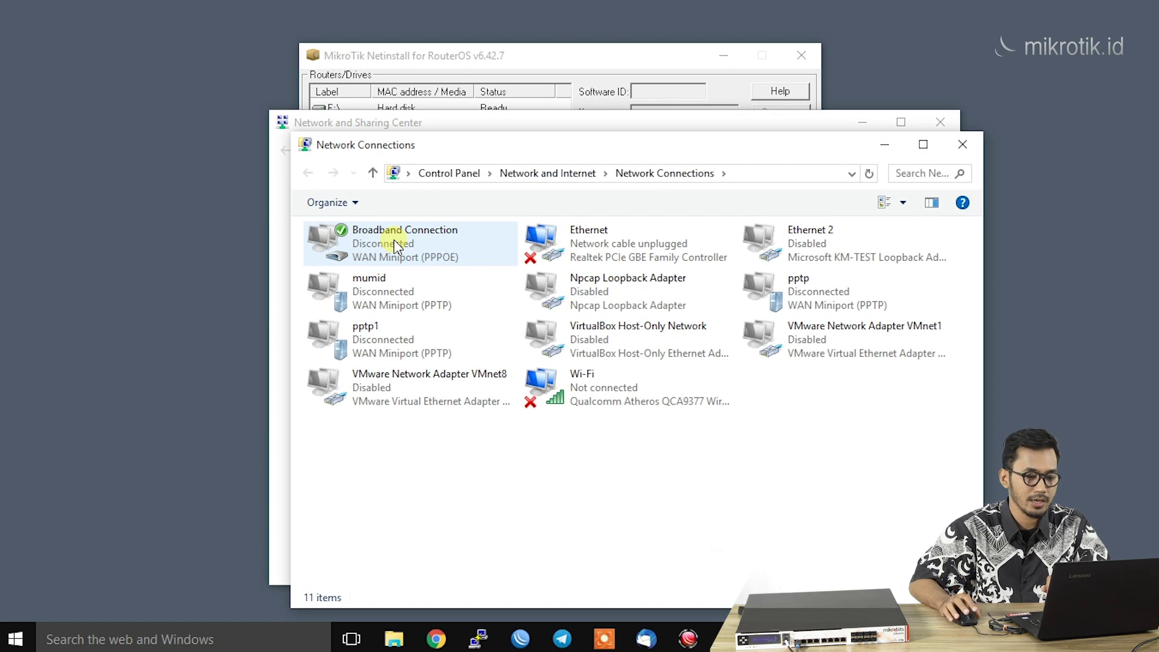
right_click(591, 237)
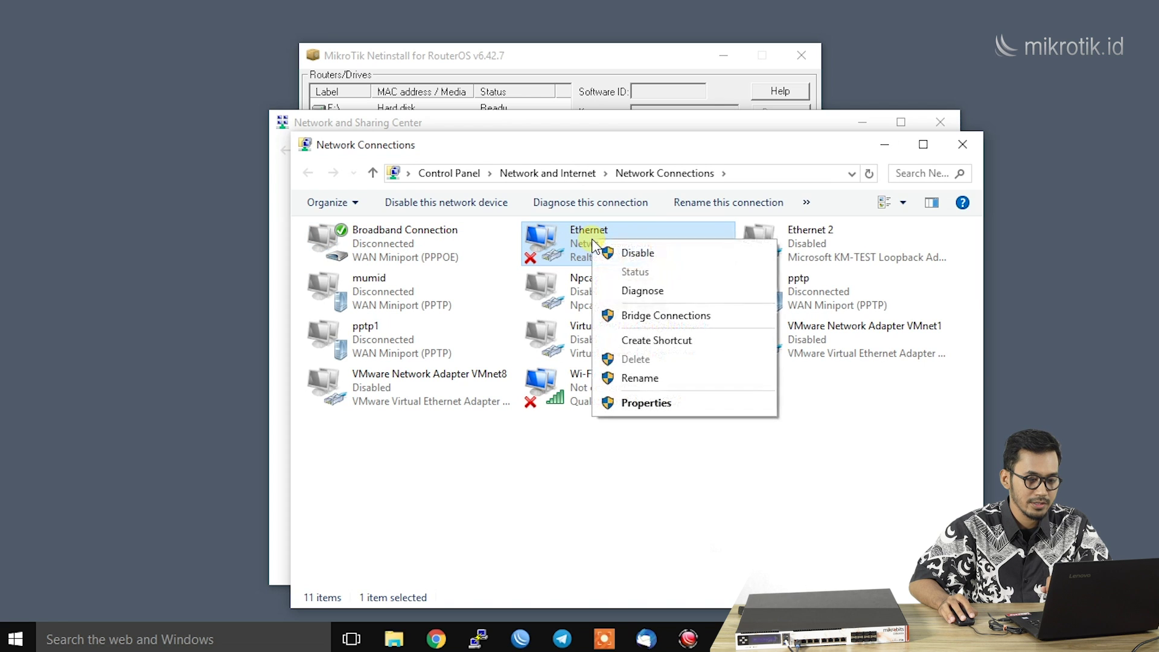
click(632, 401)
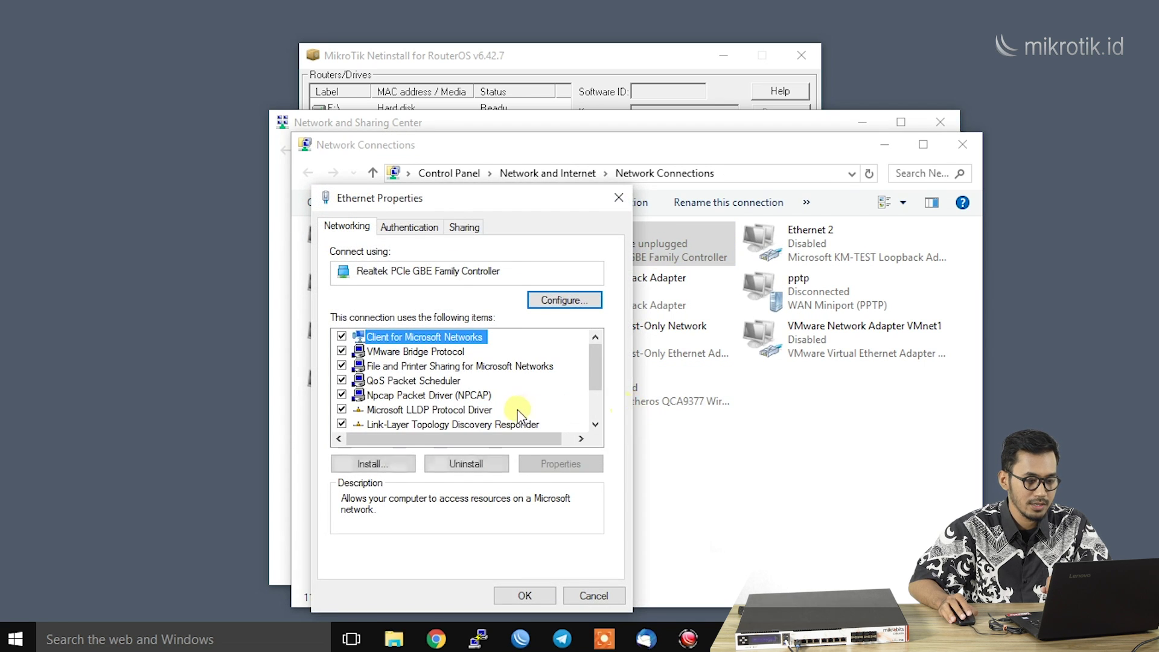
scroll(516, 409, down, 1)
double_click(362, 412)
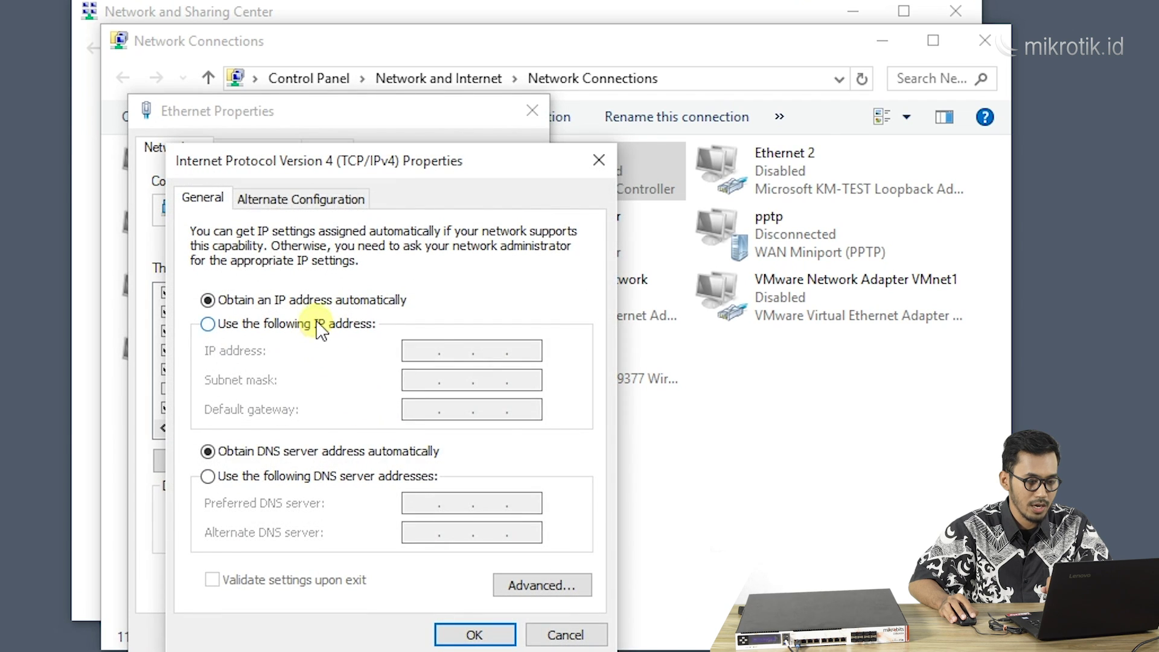
- Give the Ethernet adapter the static IP address 192.168.1.2 with subnet mask 255.255.255.0, and close the network windows
click(352, 334)
click(423, 353)
text(192.1)
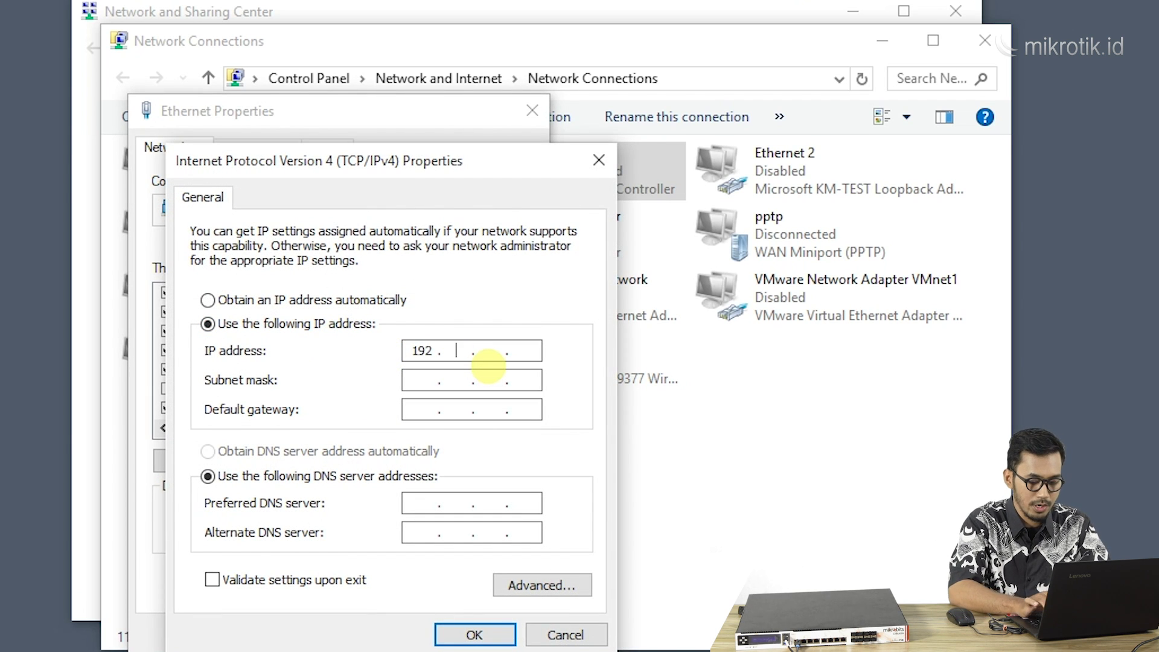
text(68.1.2)
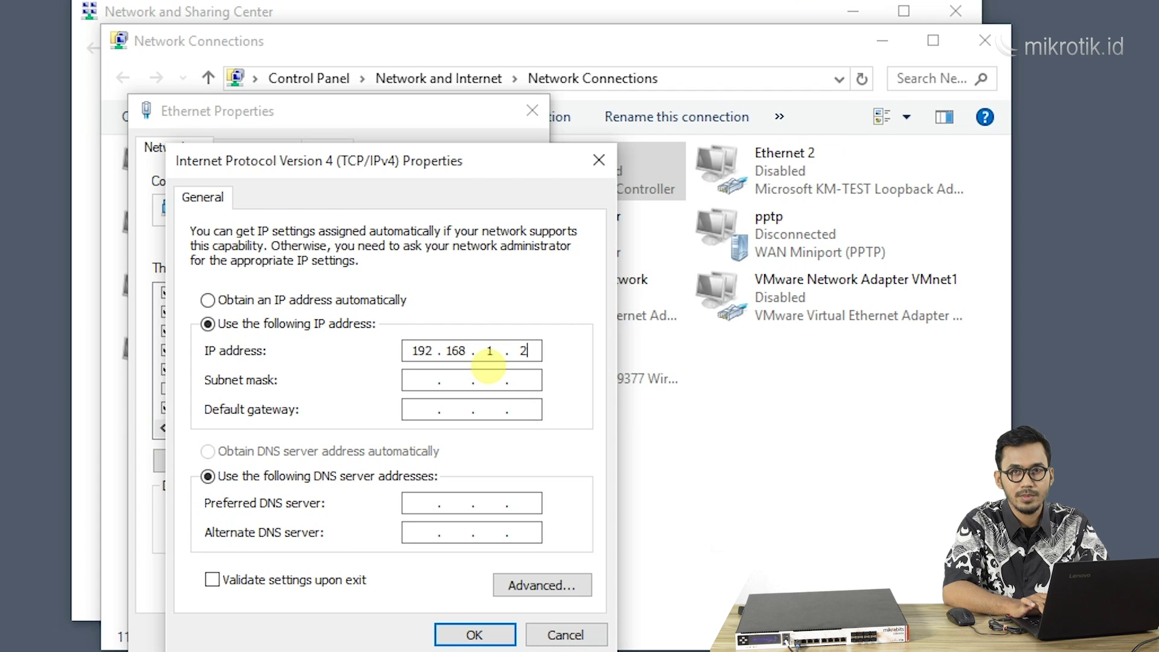
key(Tab)
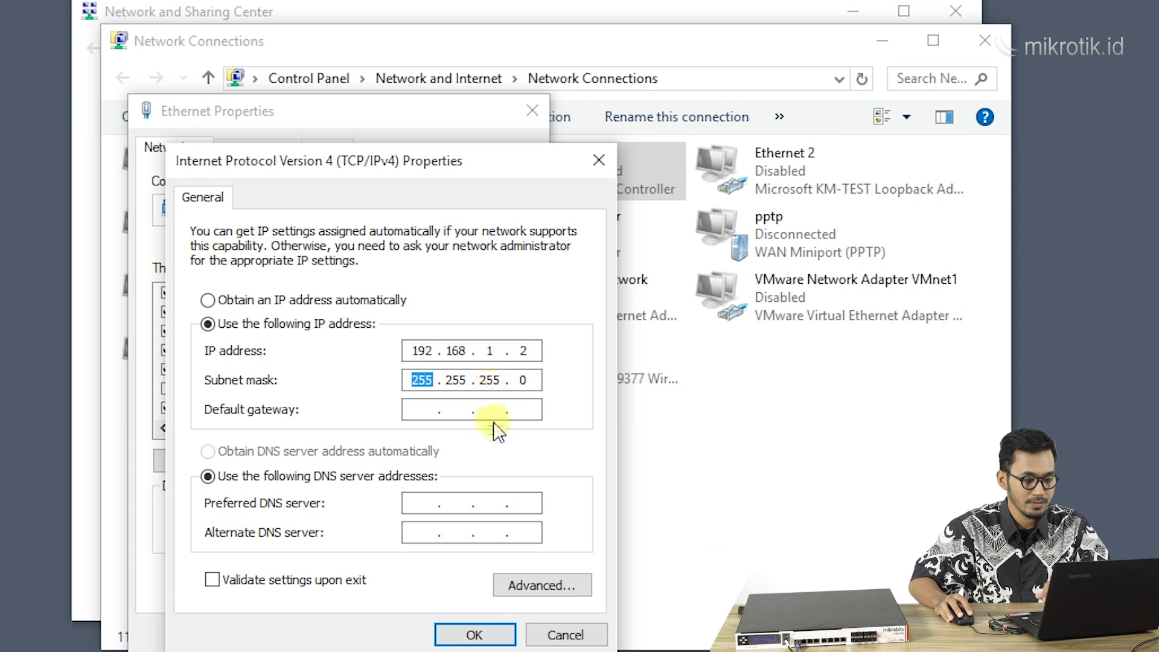
click(486, 634)
click(410, 634)
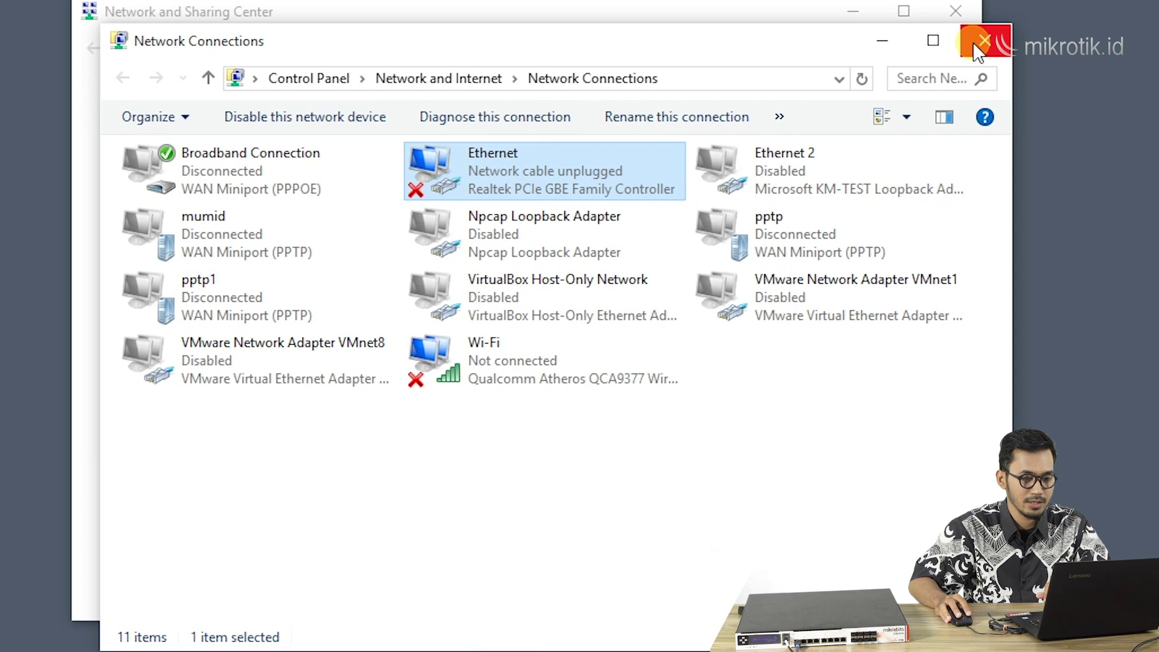
click(974, 44)
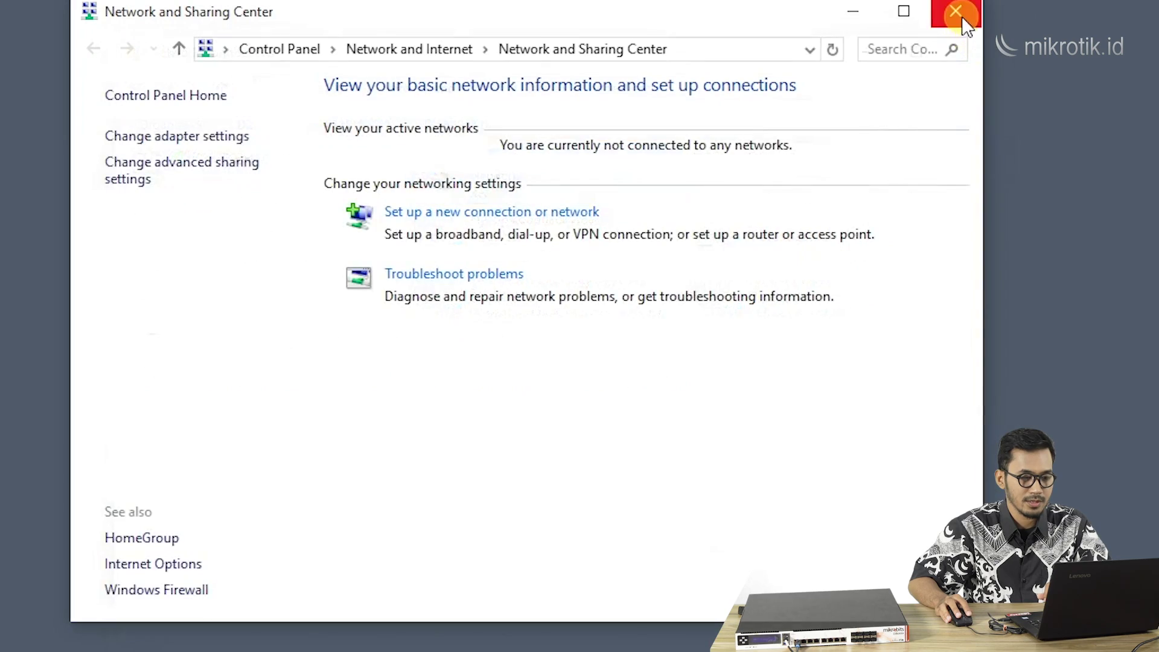
click(959, 14)
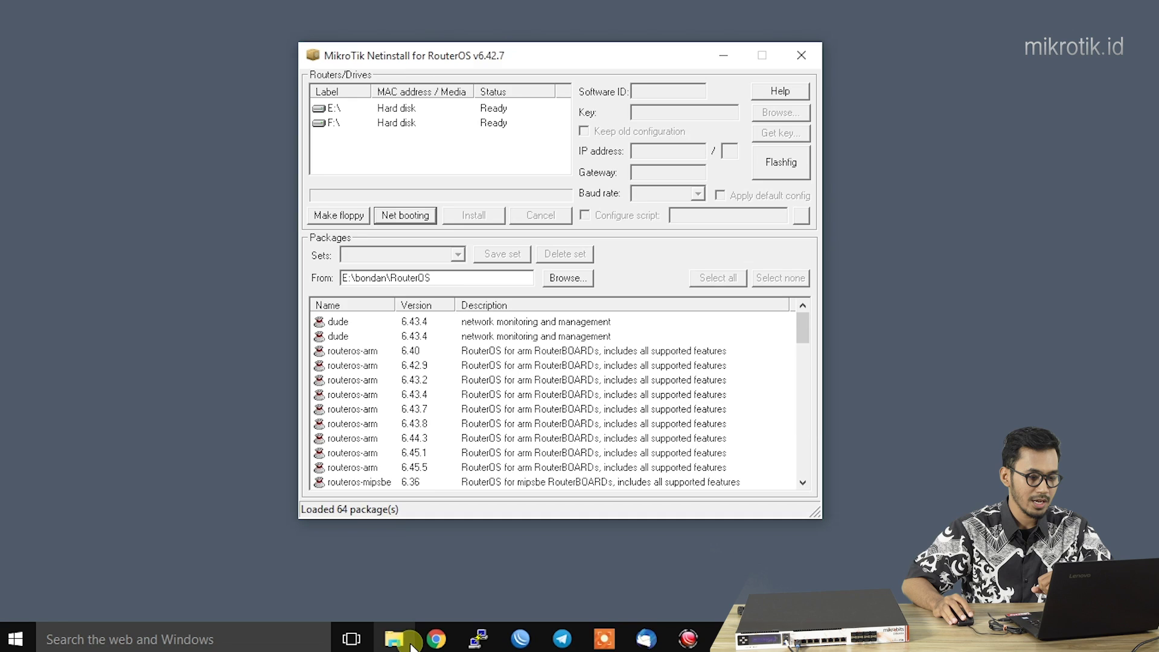
- Check the full path of the Netinstall DINARA folder that holds the RouterOS packages, and minimise the folder window
click(411, 642)
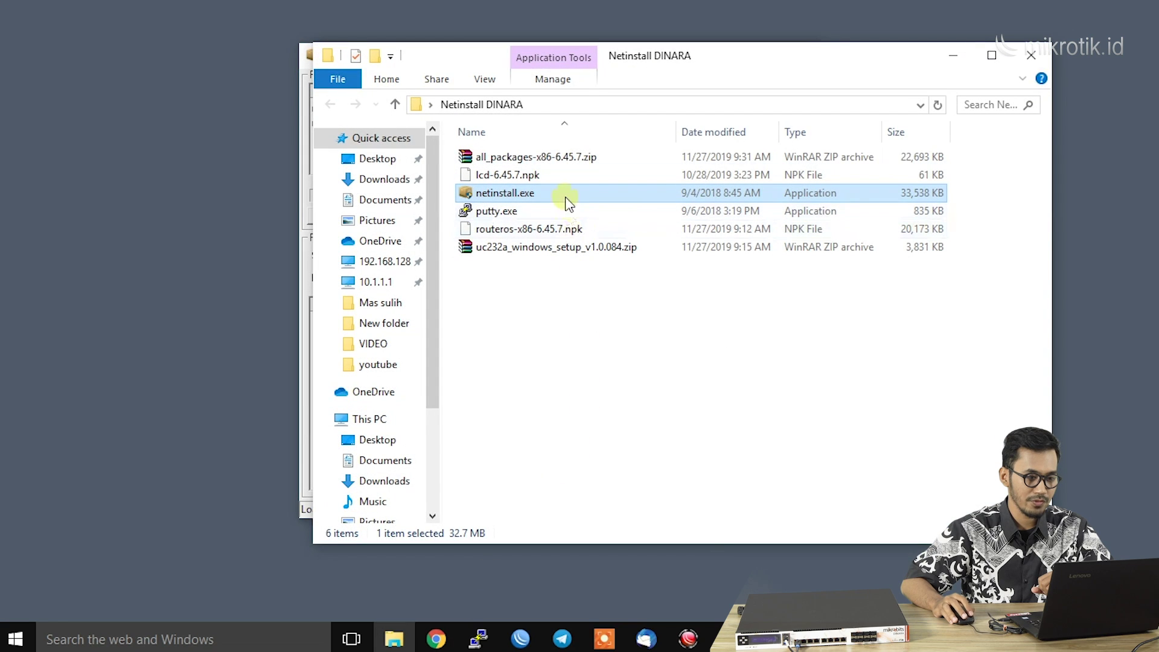
click(586, 106)
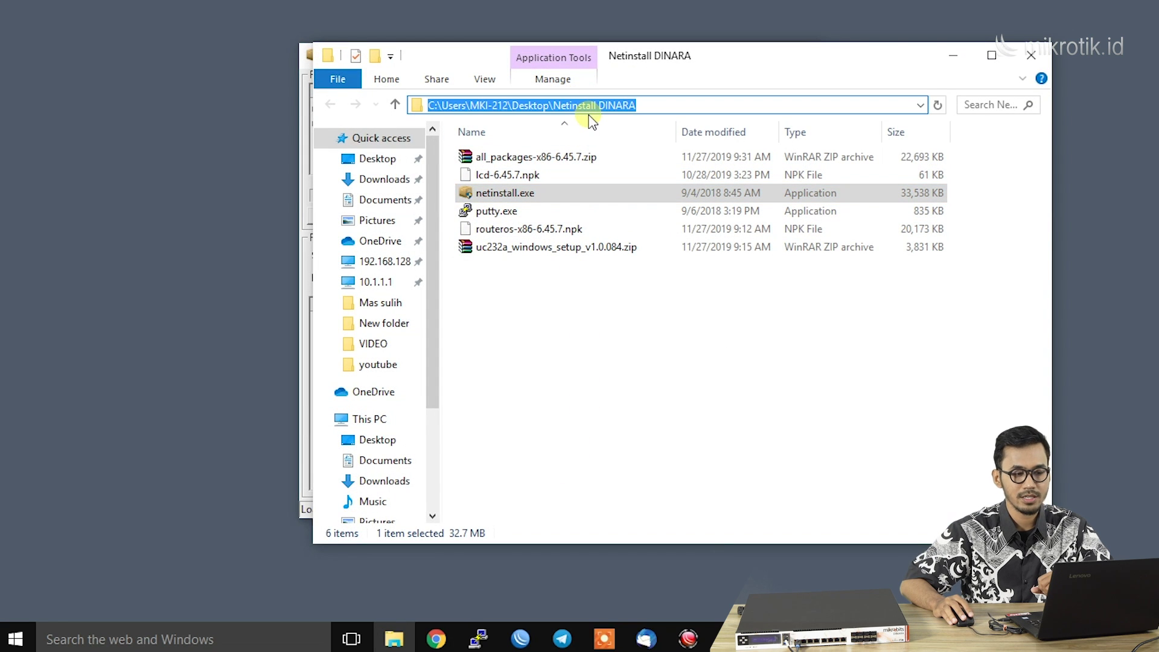
drag(857, 67, 817, 142)
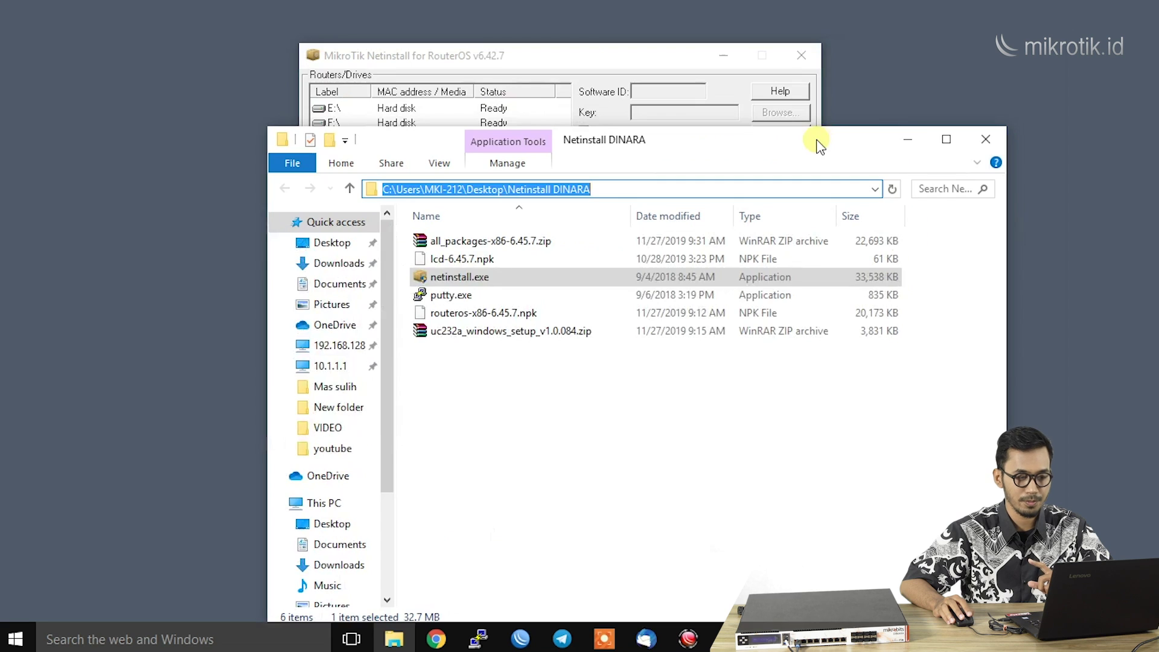
click(900, 134)
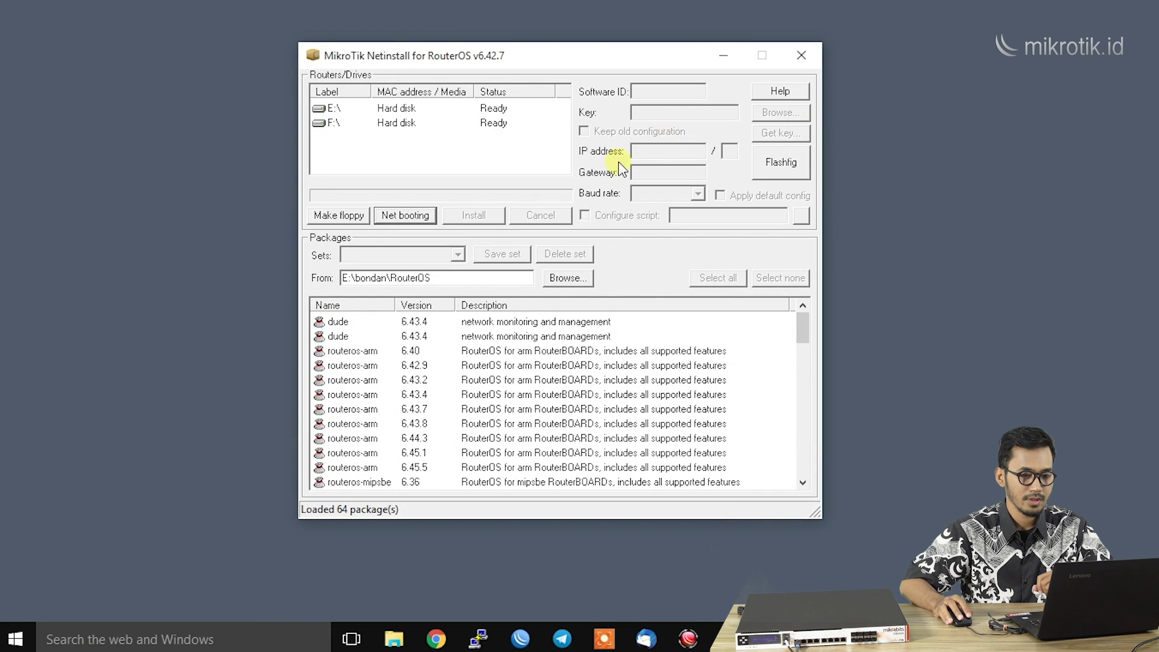
- Set the Netinstall package directory to the Netinstall DINARA folder on the Desktop
click(566, 279)
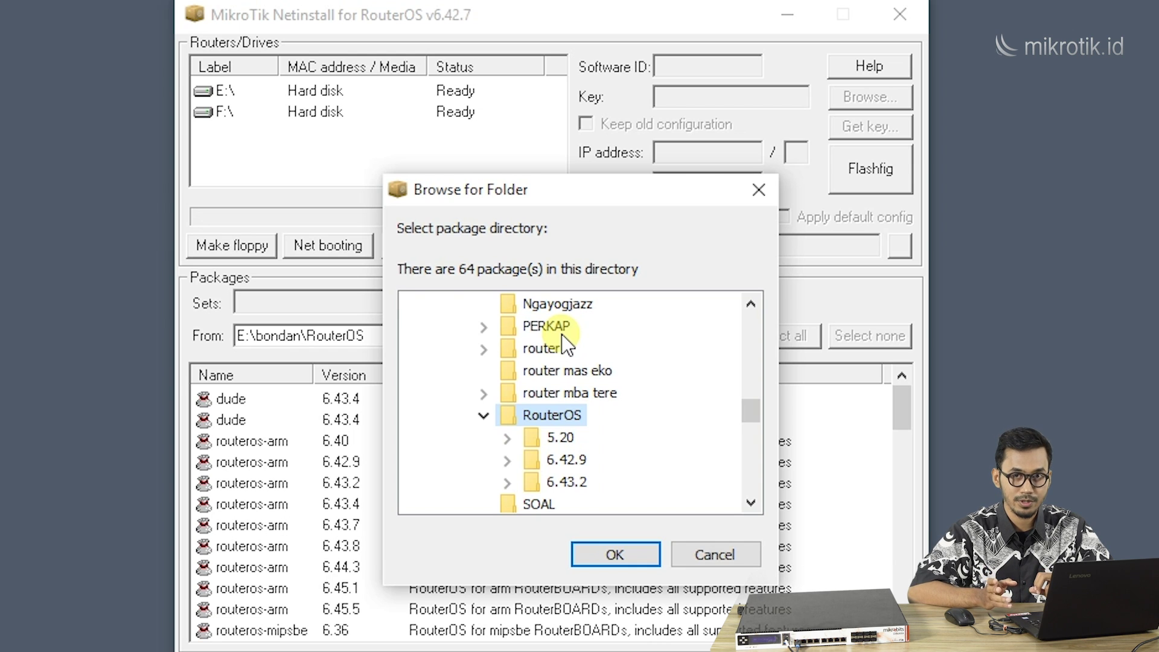
click(483, 415)
scroll(558, 429, up, 8)
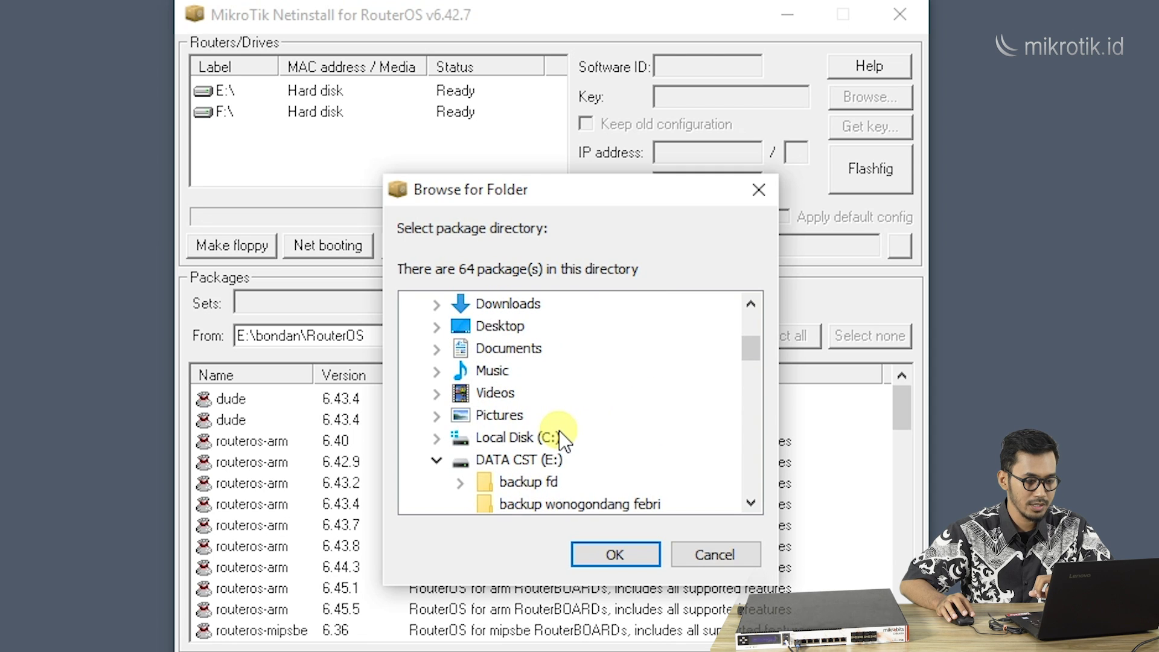
scroll(559, 429, up, 1)
click(458, 393)
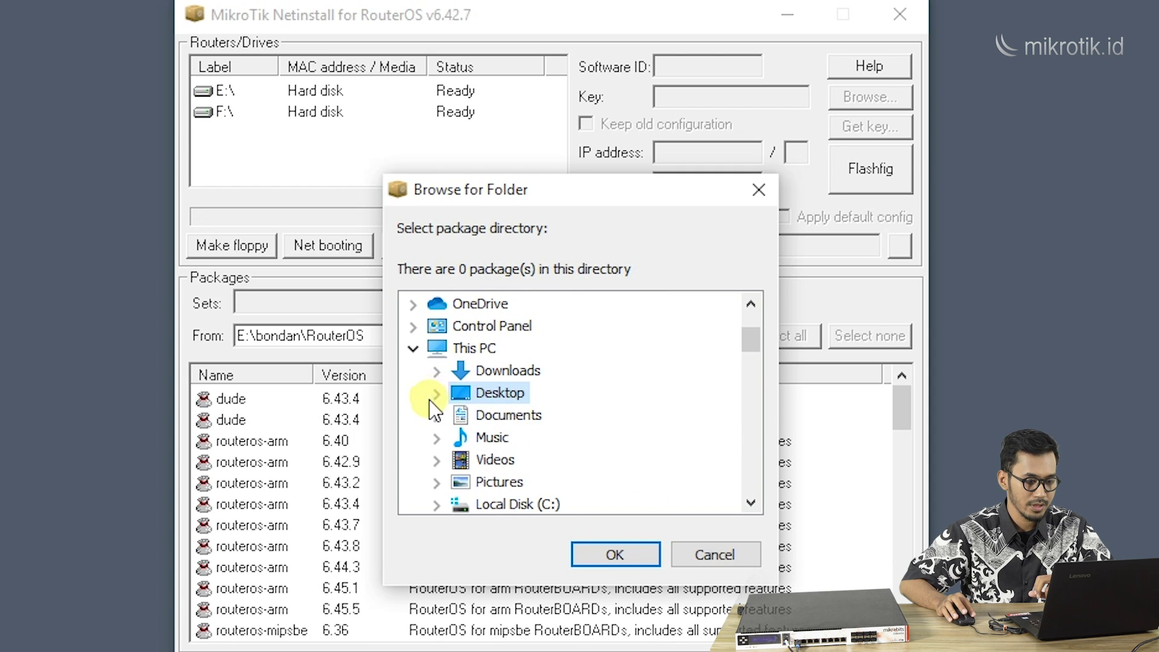
click(434, 395)
scroll(543, 423, down, 1)
click(508, 395)
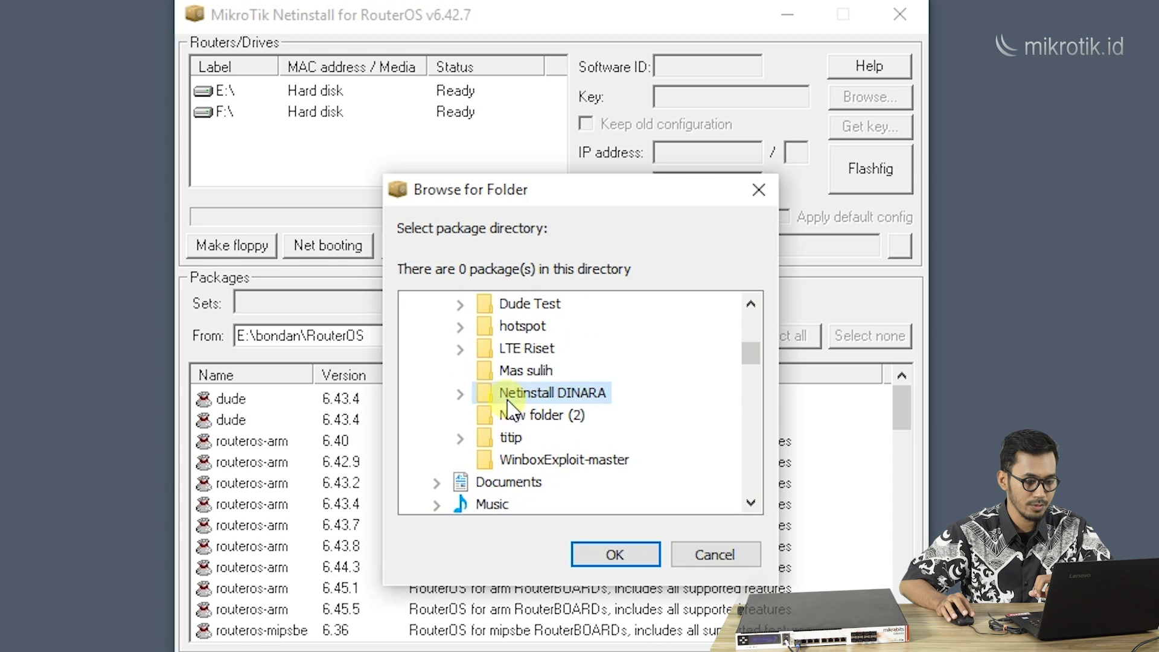
click(598, 552)
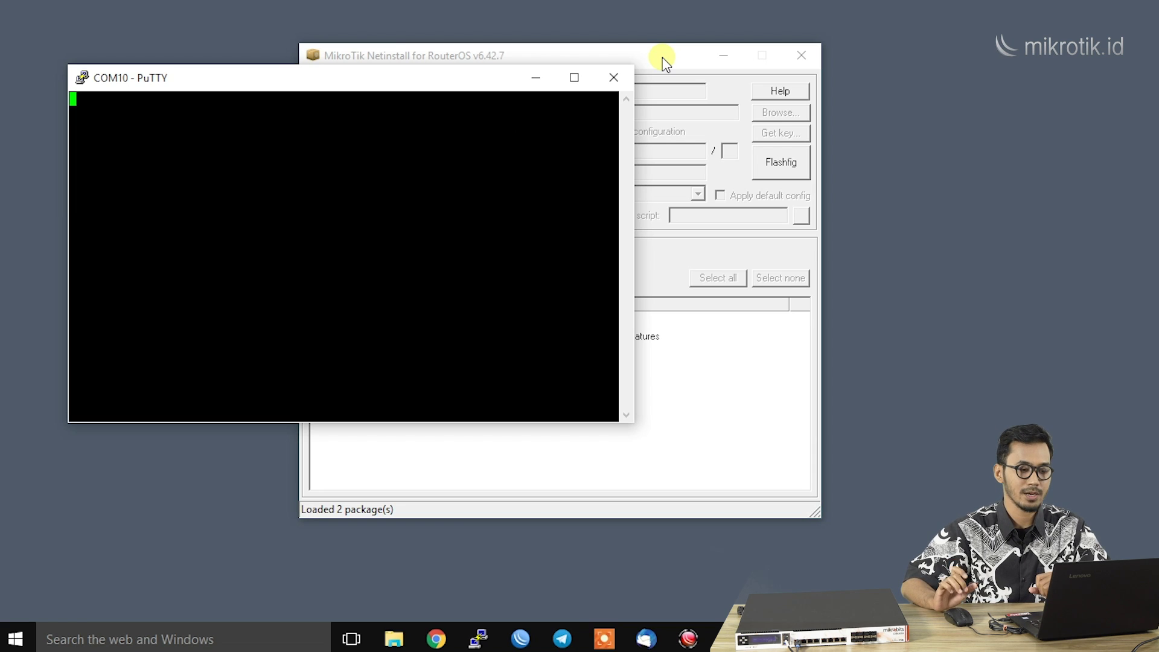
- Arrange the COM10 console and Netinstall windows side by side without overlap
drag(664, 60, 990, 64)
drag(491, 81, 474, 76)
drag(736, 58, 731, 59)
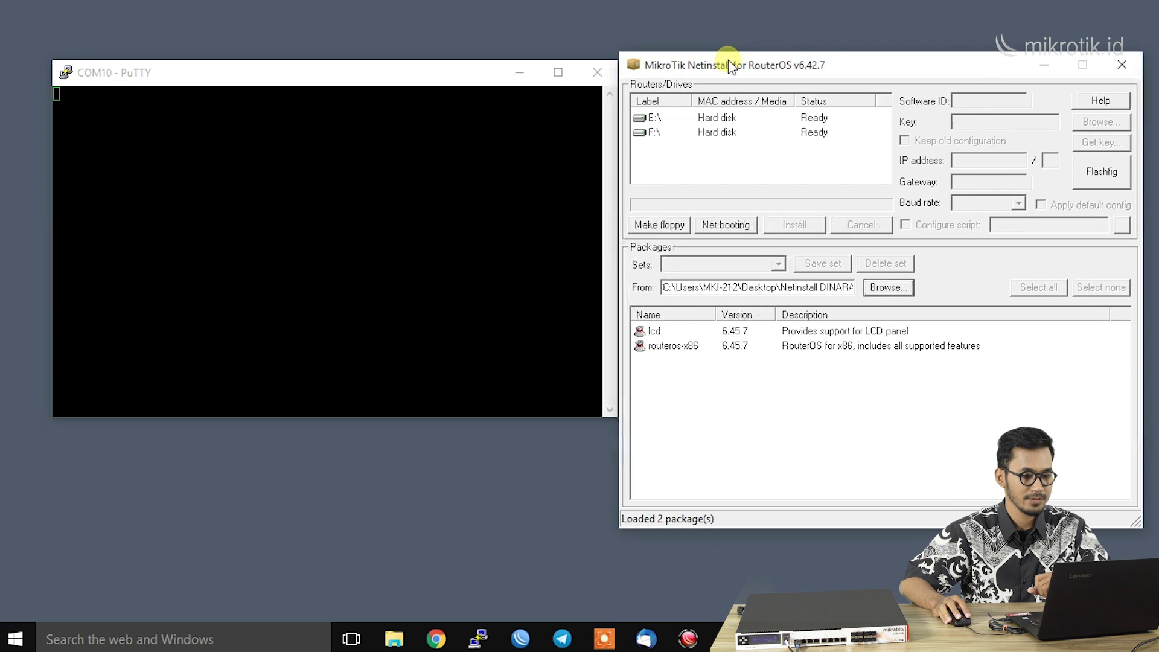
- Interrupt the router's startup in the COM10 console and enter its BIOS setup
click(459, 73)
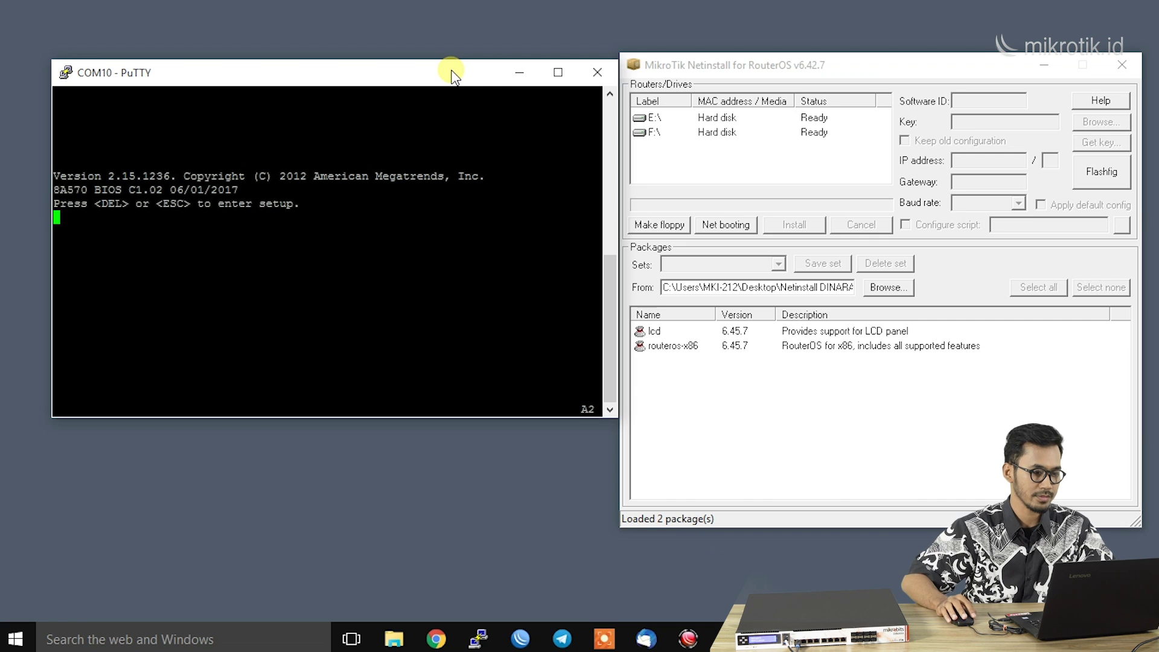
key(Delete)
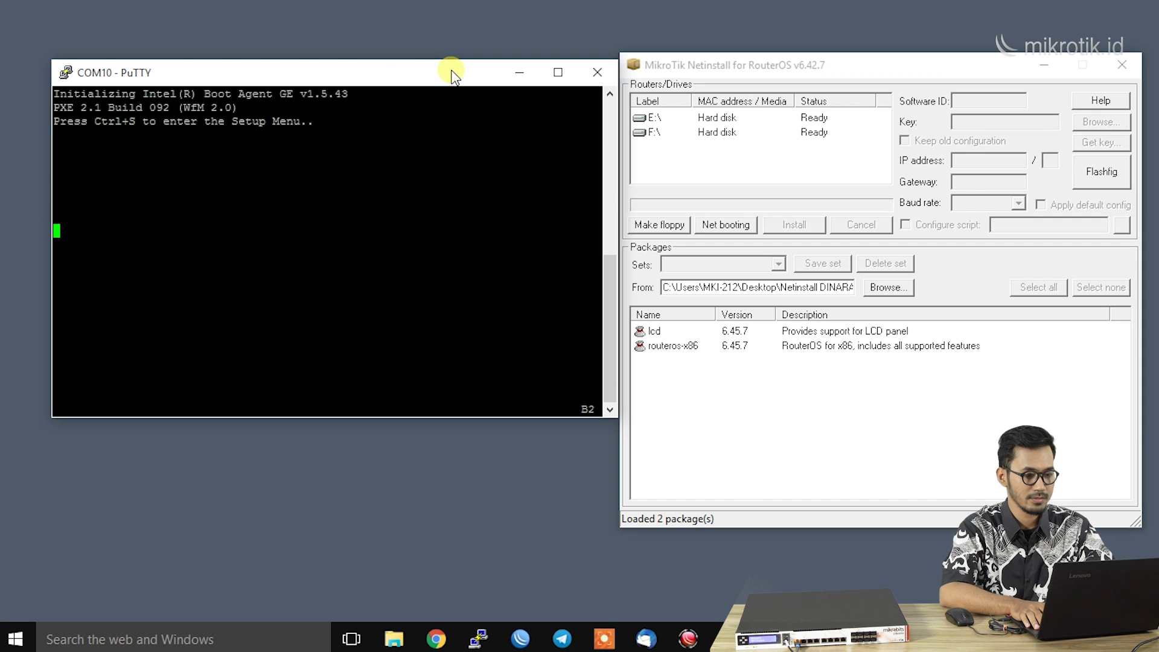
key(Delete)
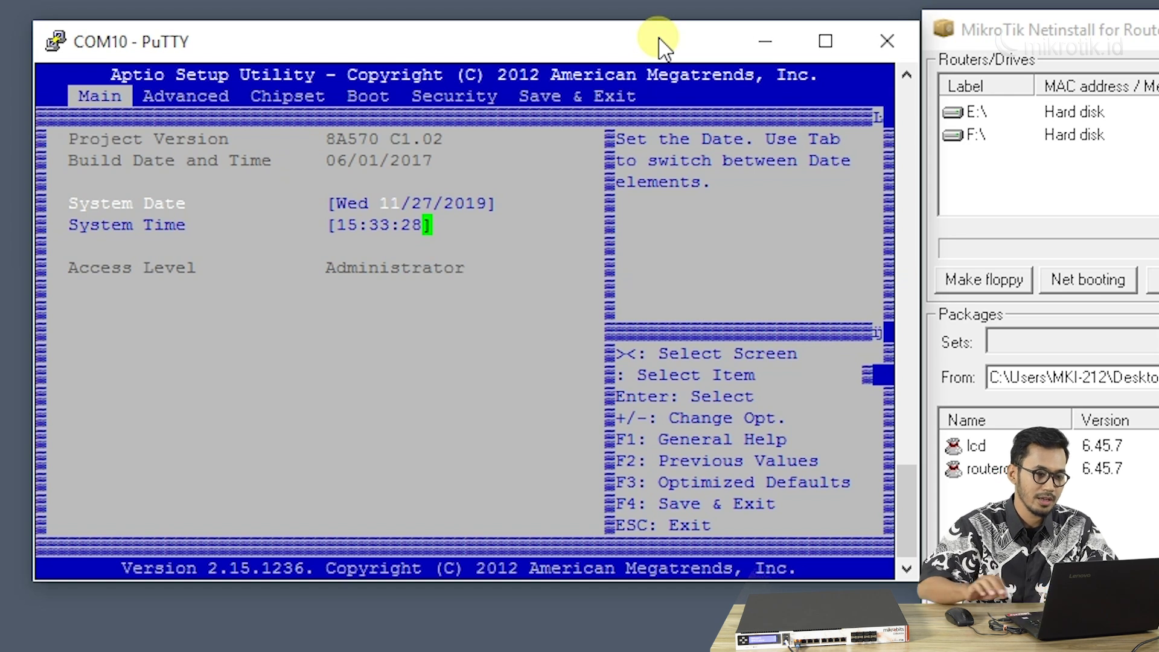
- Check the Launch PXE OpROM setting in the advanced BIOS settings and choose LAN1 as the LAN port
key(Right)
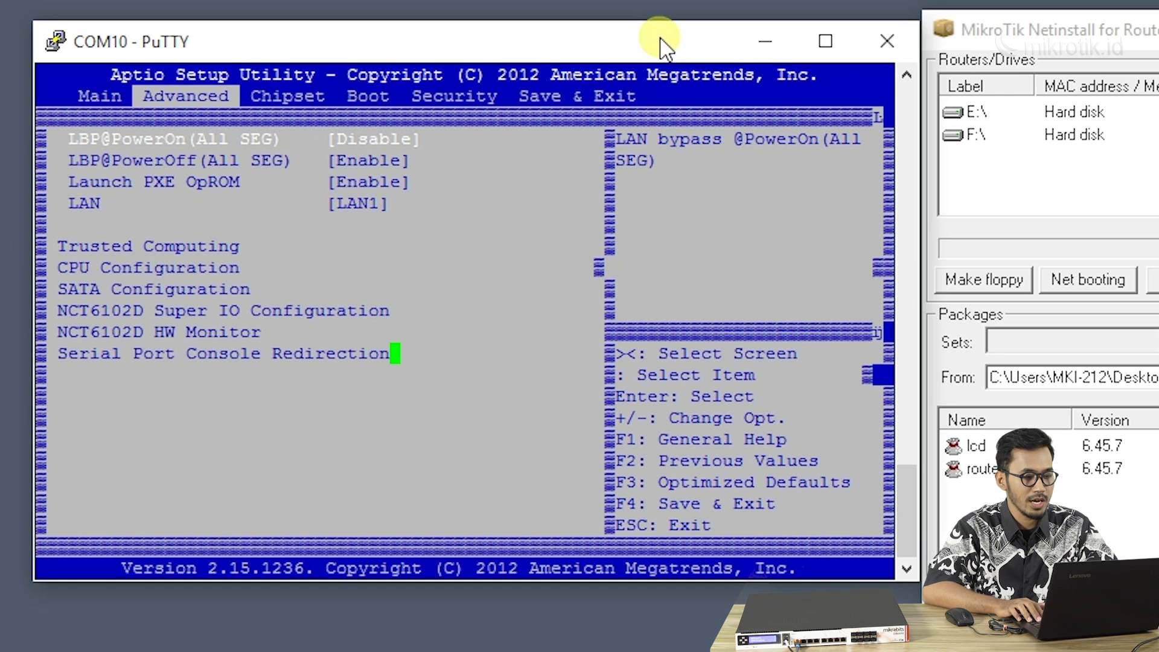
key(Down)
key(Down)
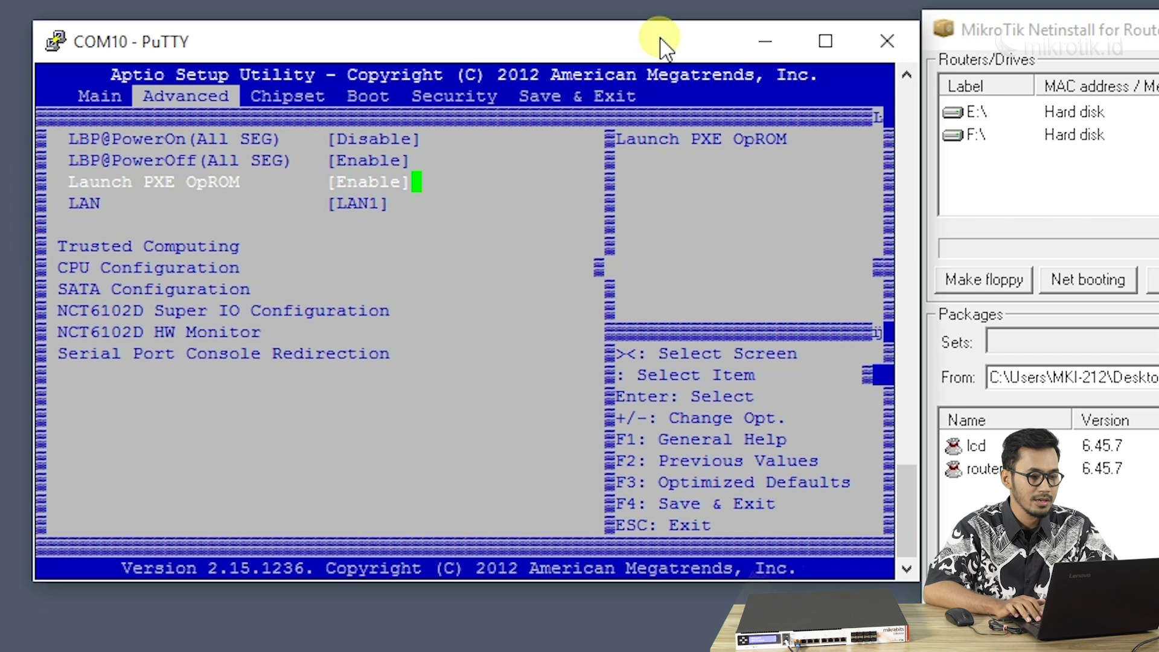
key(Down)
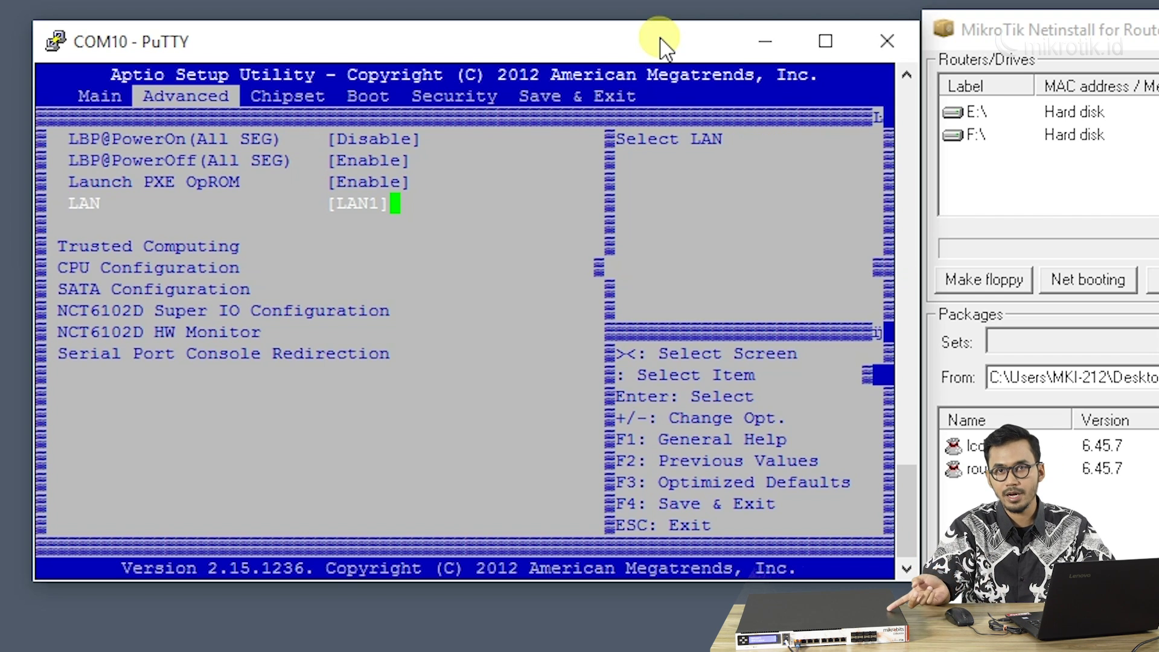
key(Return)
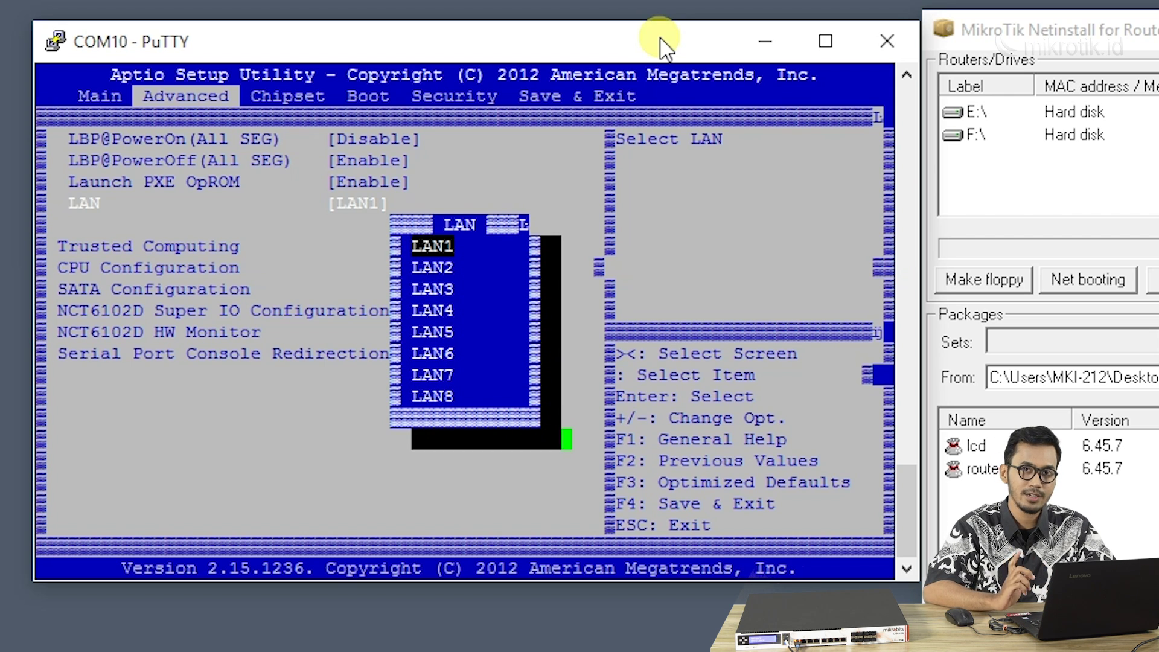
key(Return)
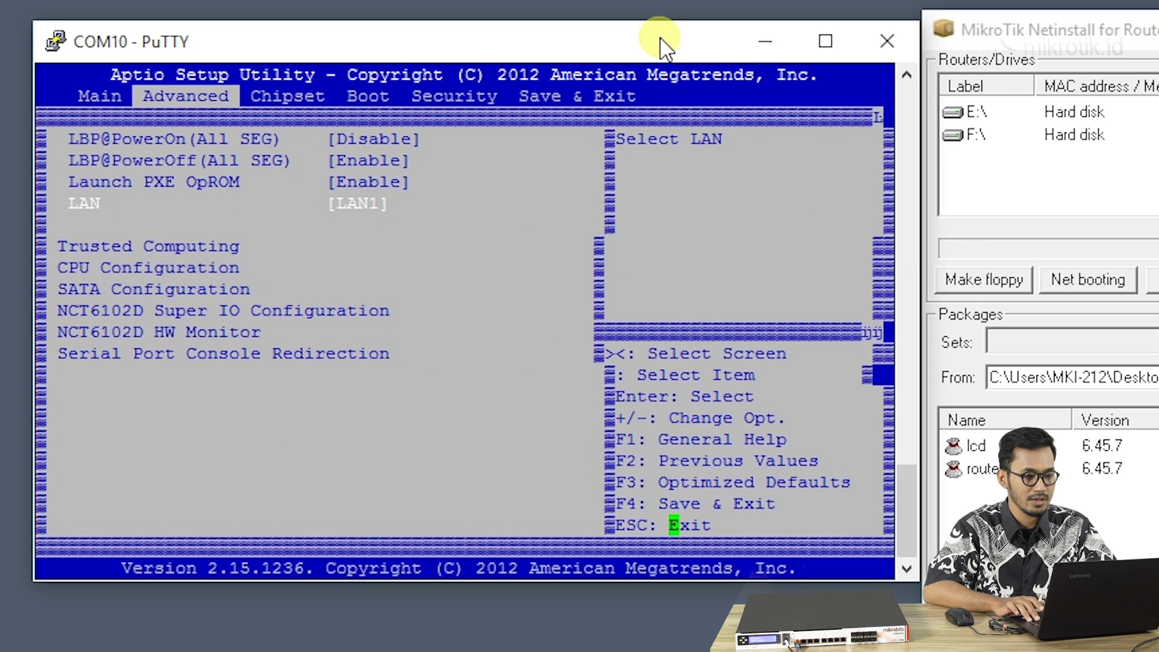
- Make the network device IBA GE Slot 0100 v1543 Boot Option #1 in the BIOS boot priorities
key(Right)
key(Right)
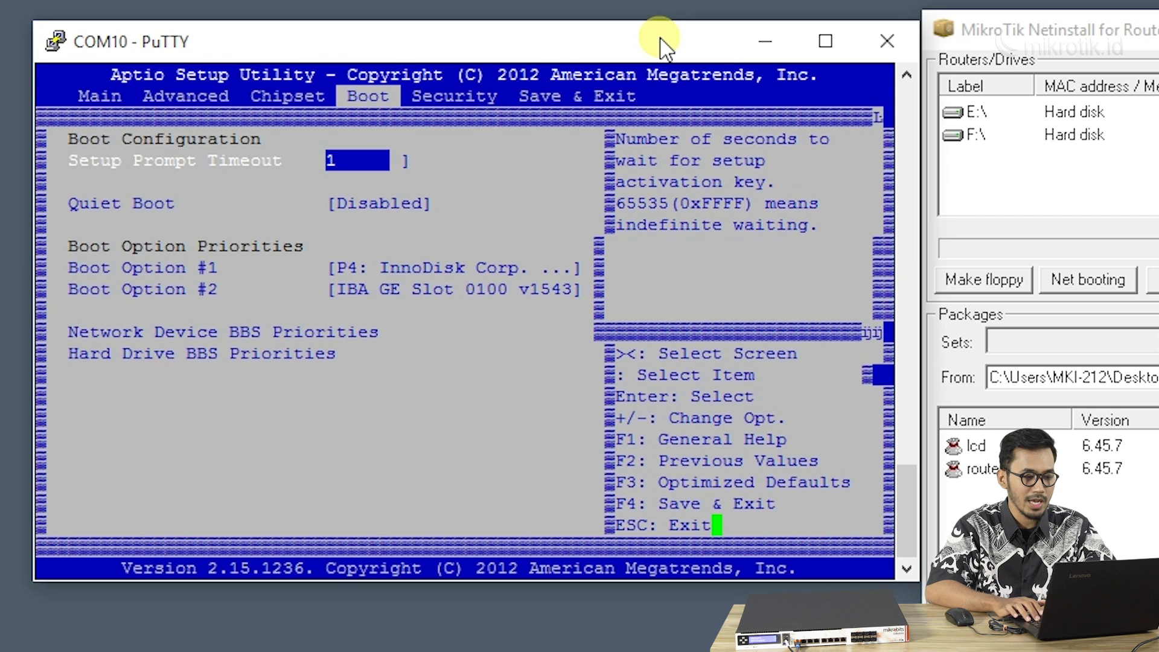
key(Return)
key(Down)
key(Down)
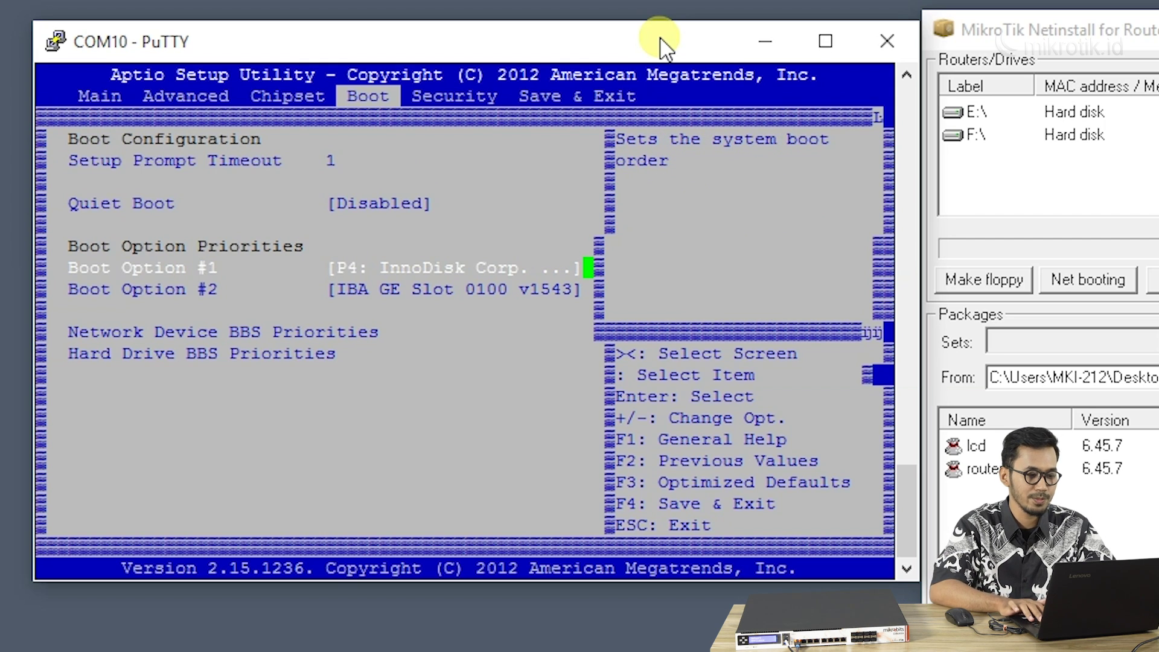
key(Return)
key(Up)
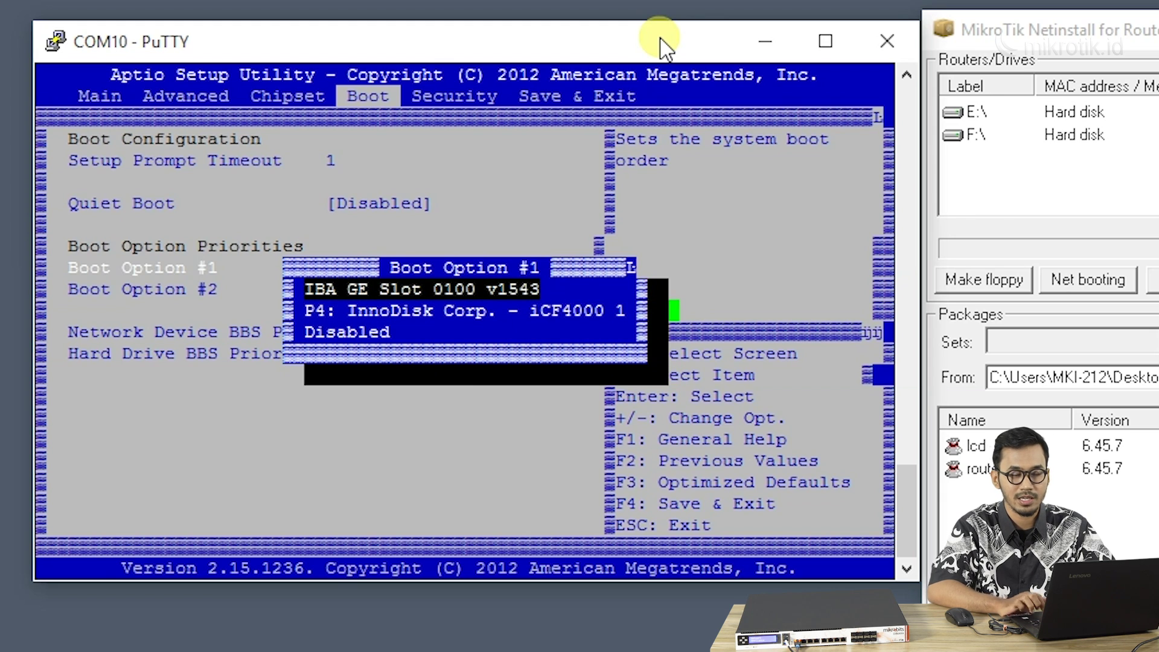
key(Escape)
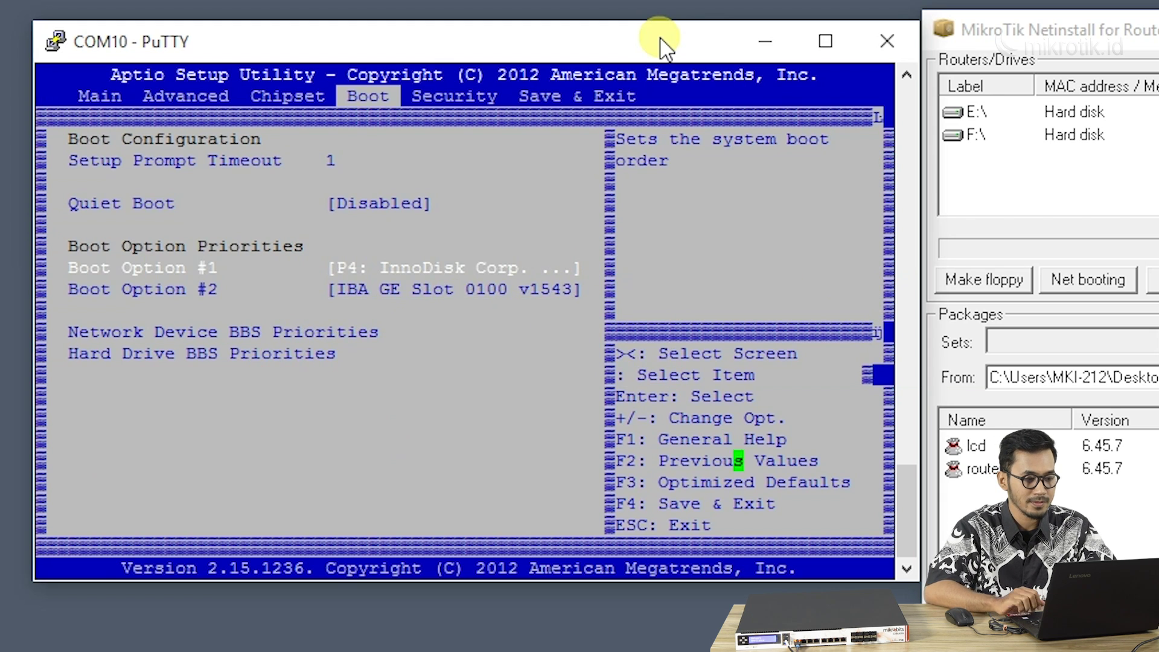
key(minus)
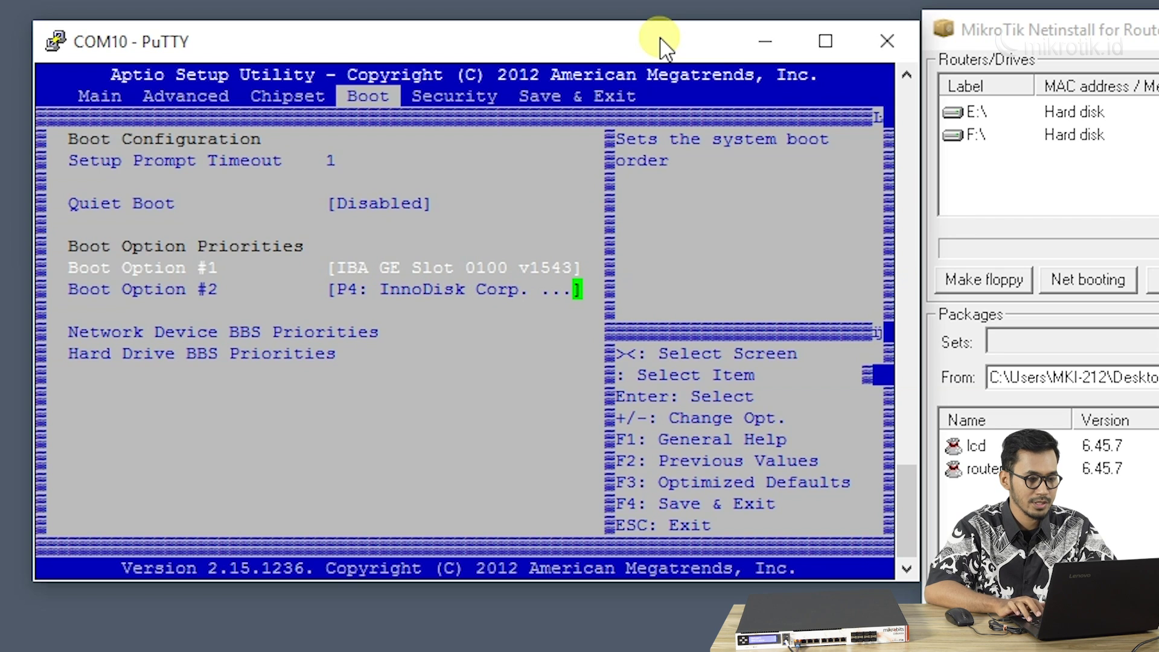
- Save the BIOS changes and exit the setup so the router restarts
key(Right)
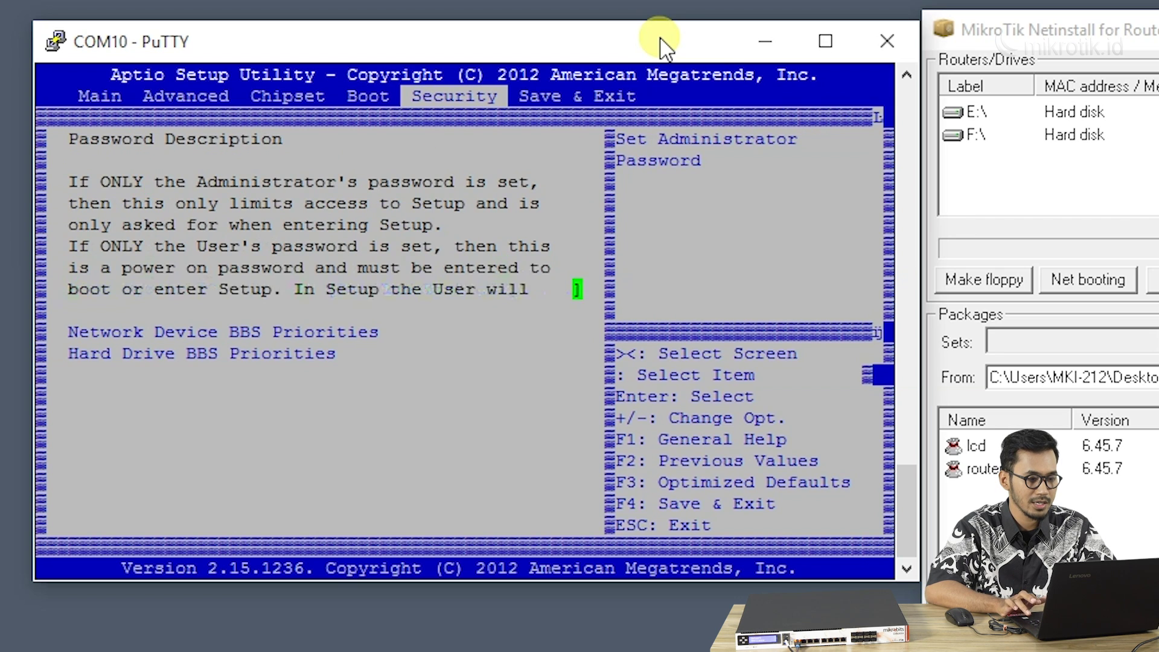
key(Right)
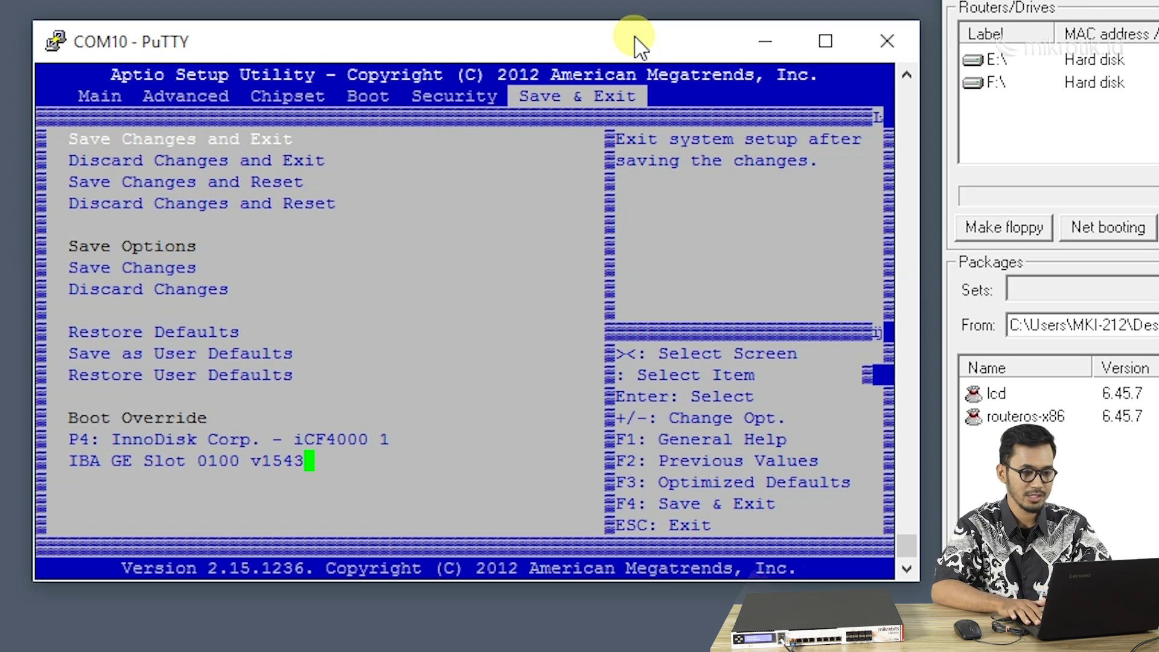
key(Return)
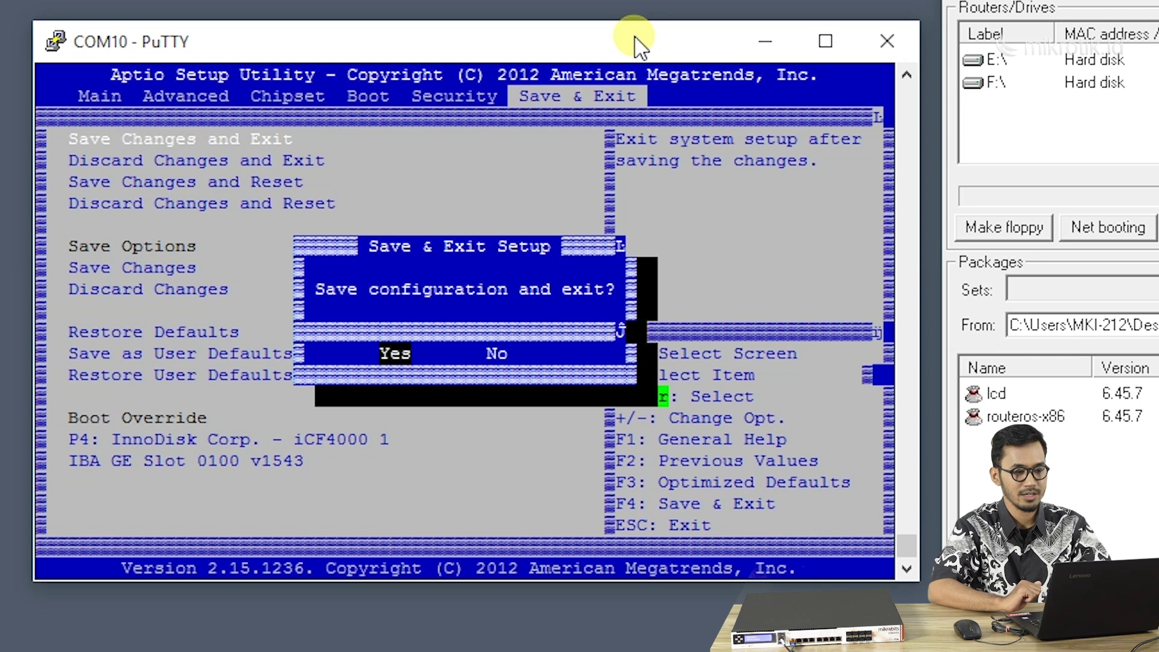
key(Return)
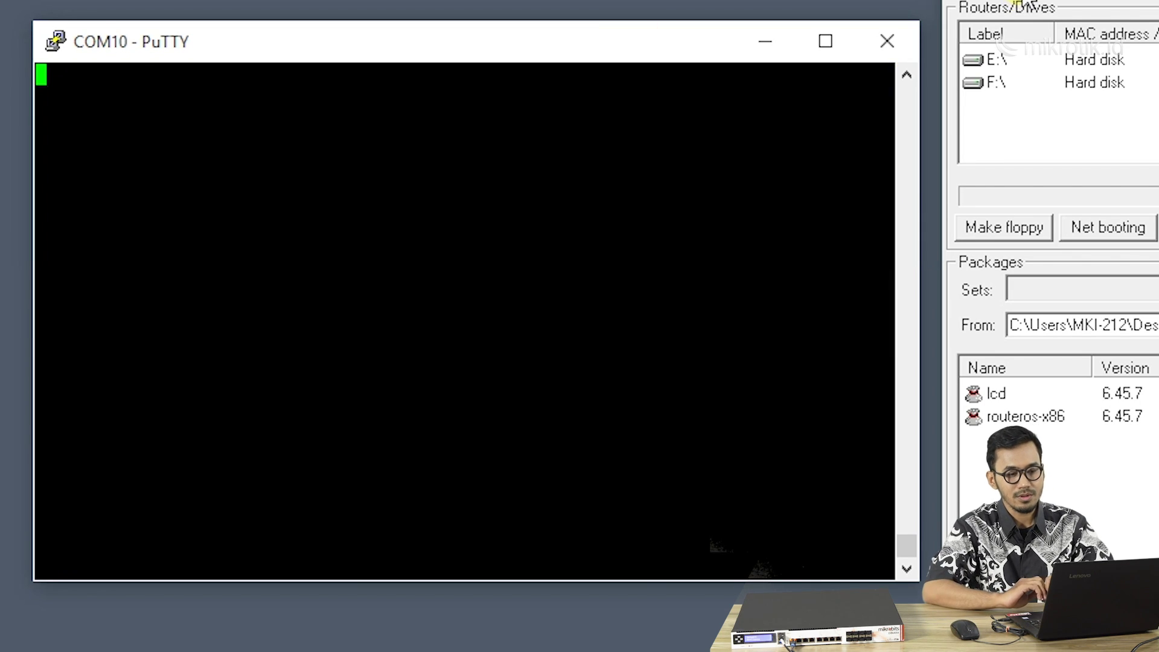
- Select the MikroTik router in Netinstall and exclude the lcd package, keeping only routeros-x86 6.45.7 chosen
click(1027, 6)
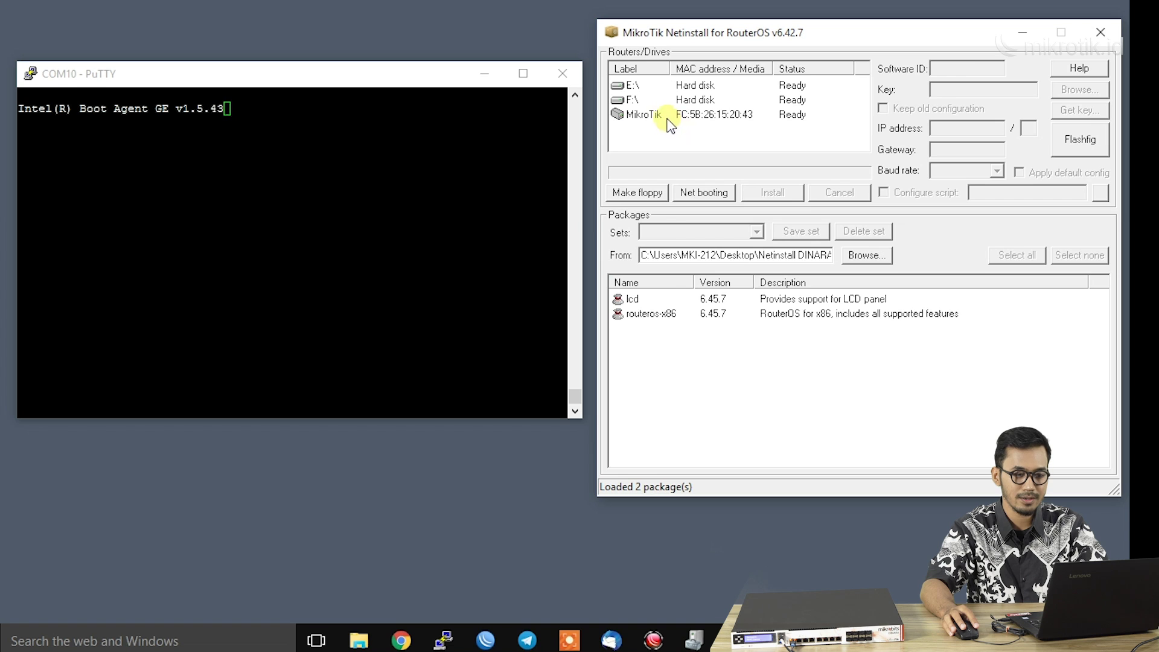
click(664, 115)
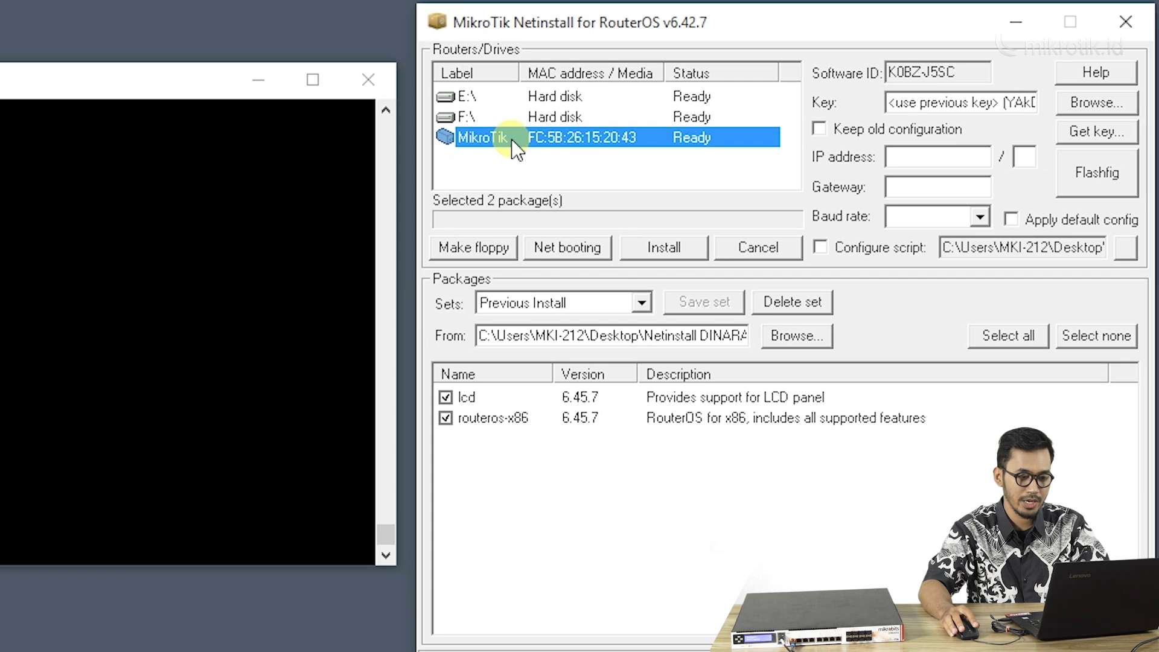
click(447, 395)
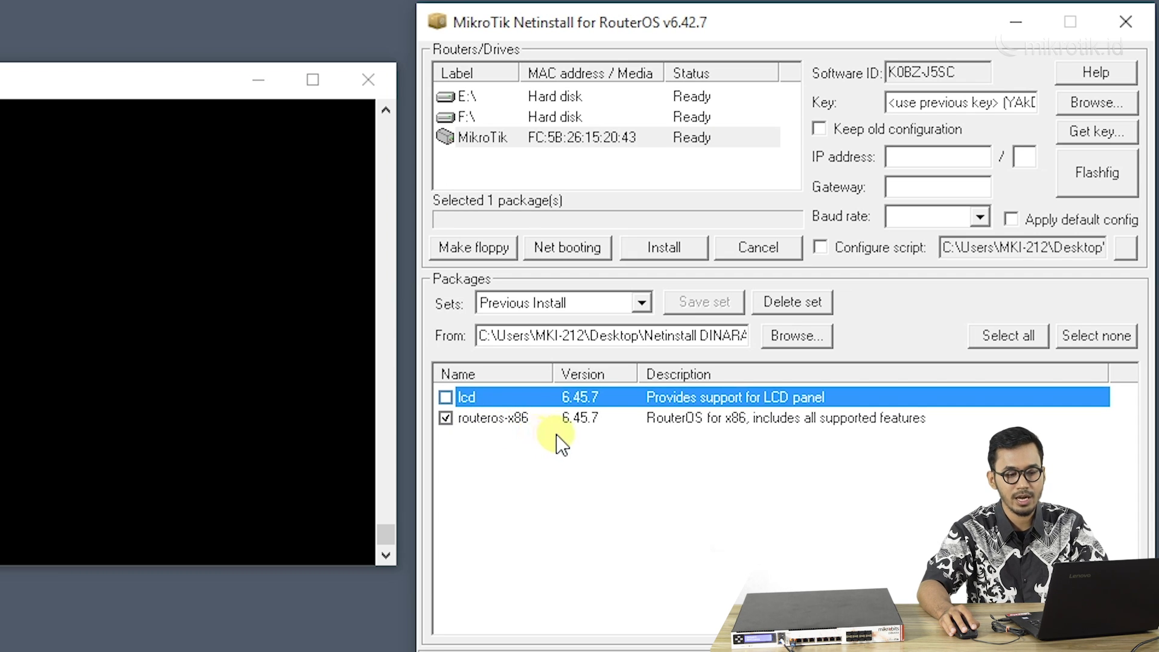
click(576, 422)
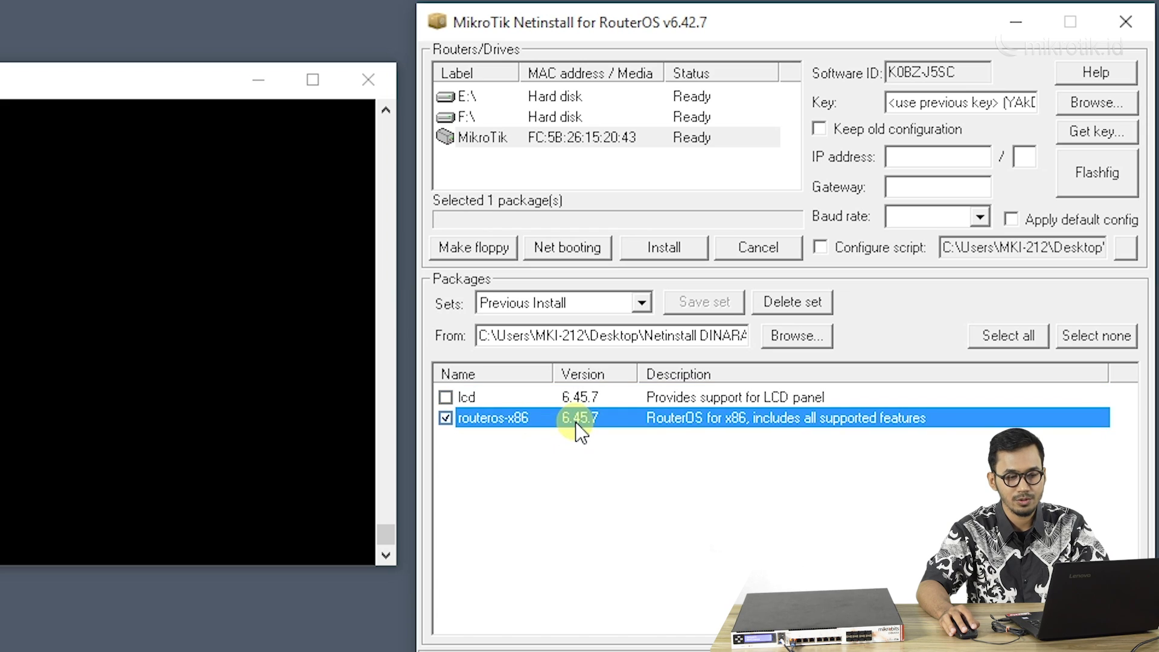
- Install the chosen RouterOS package on the MikroTik router and reboot it
click(585, 137)
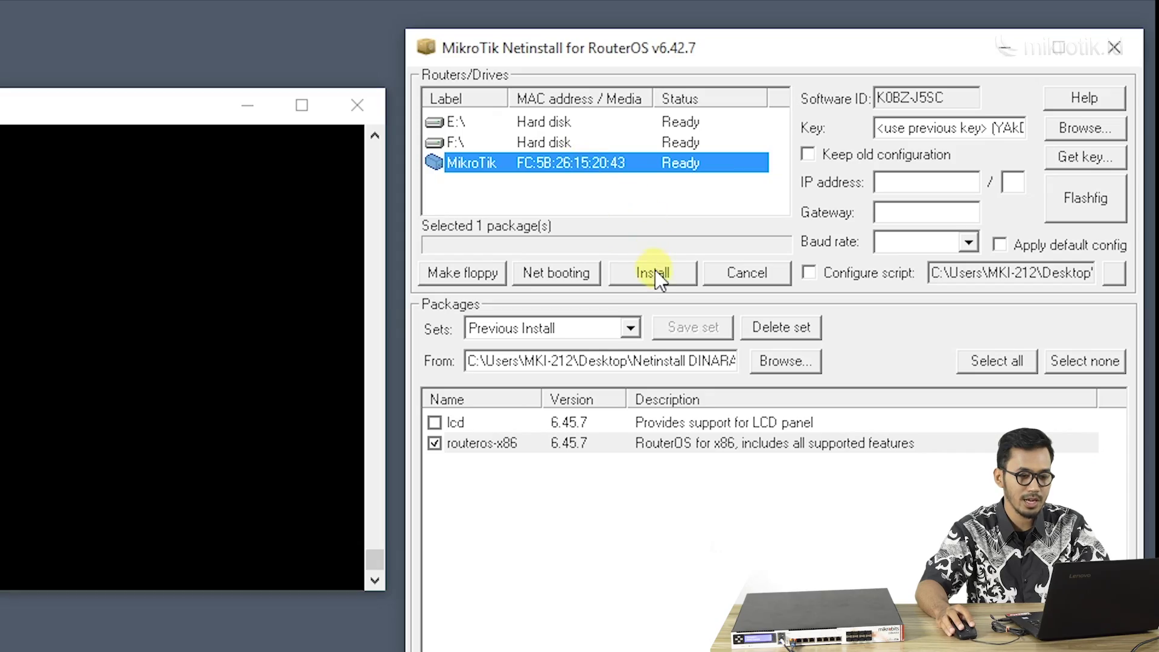
click(654, 272)
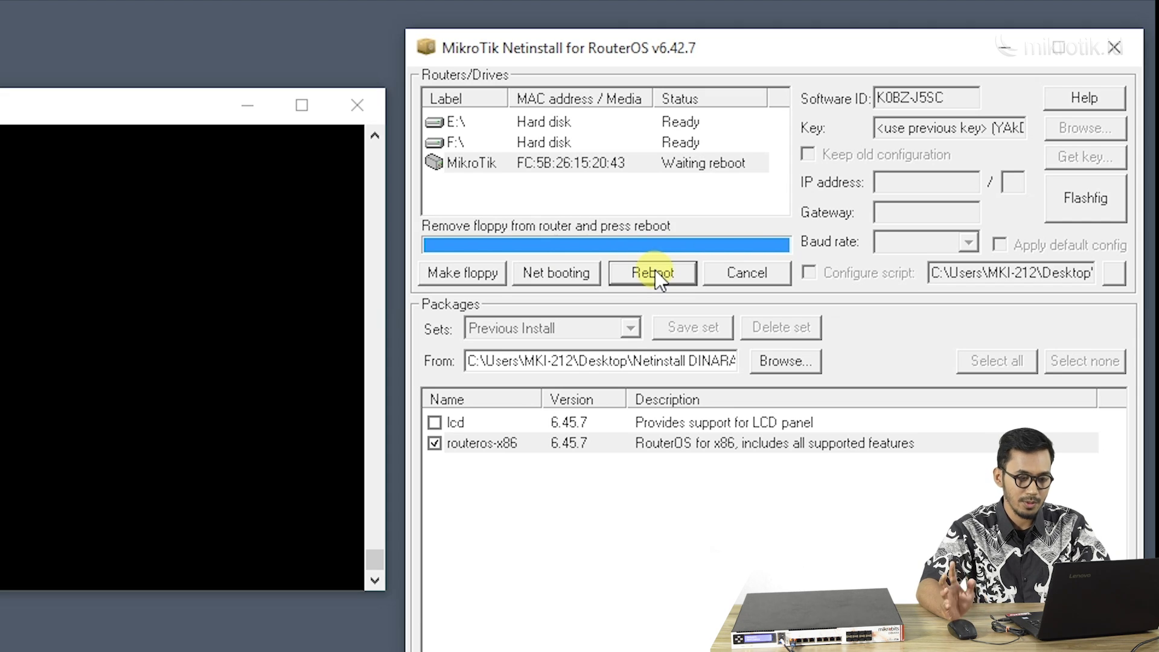
click(654, 272)
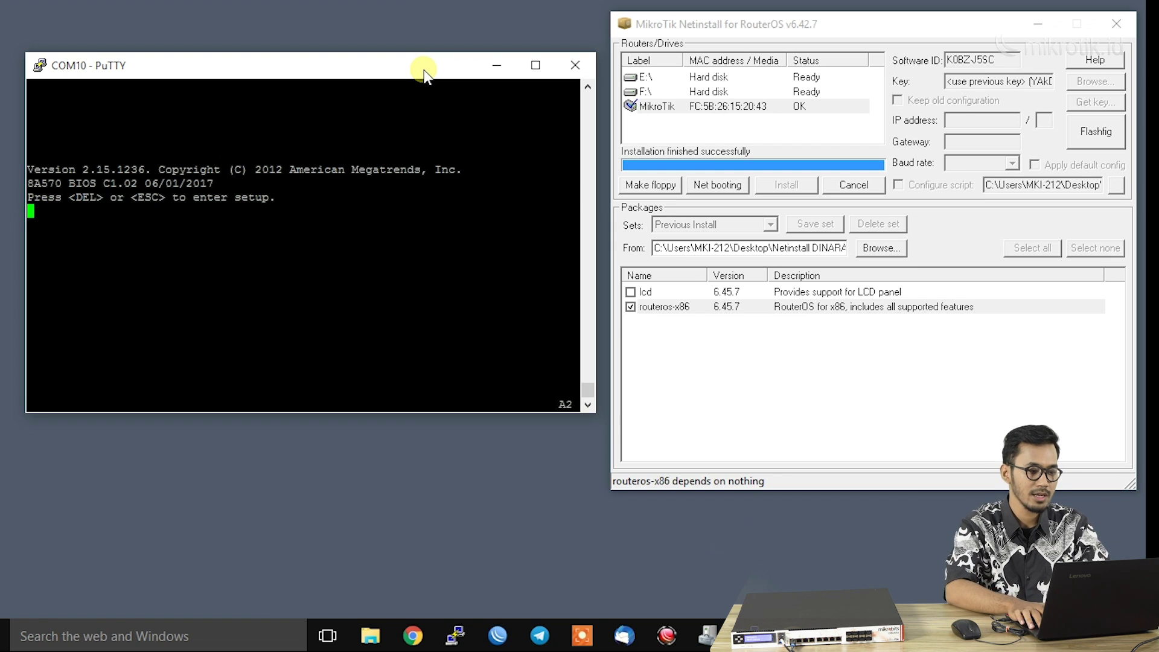
- Enter the router's BIOS setup and make the disk P4: InnoDisk Corp. - iCF4000 Boot Option #1 in the boot priorities
key(Delete)
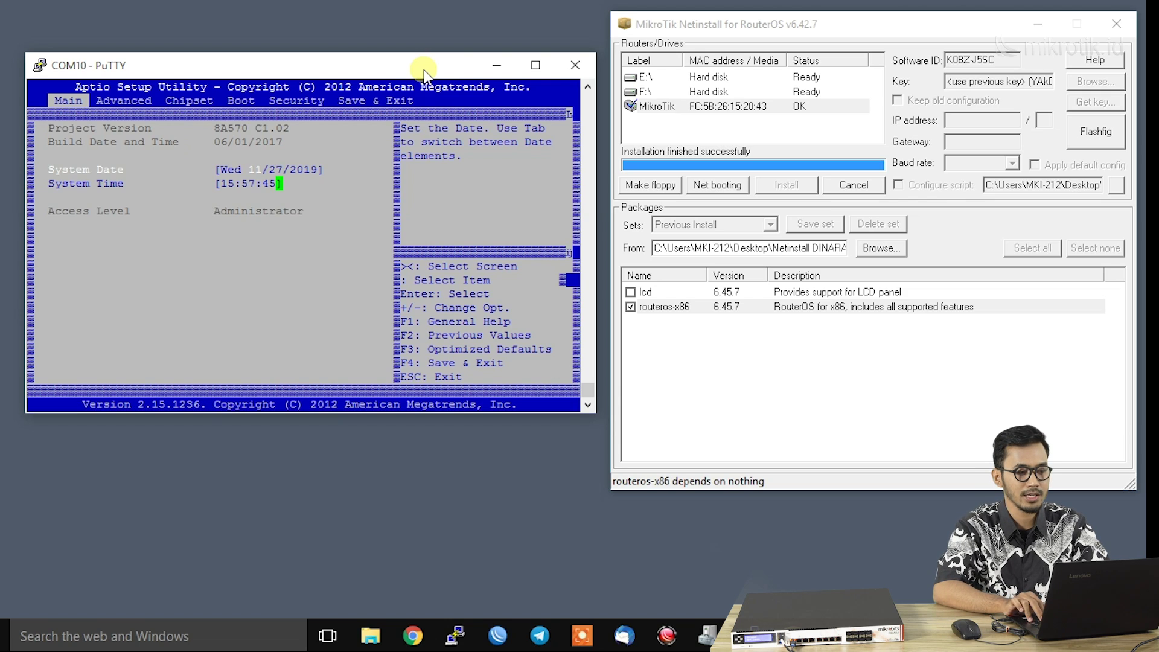
key(Right)
key(Right)
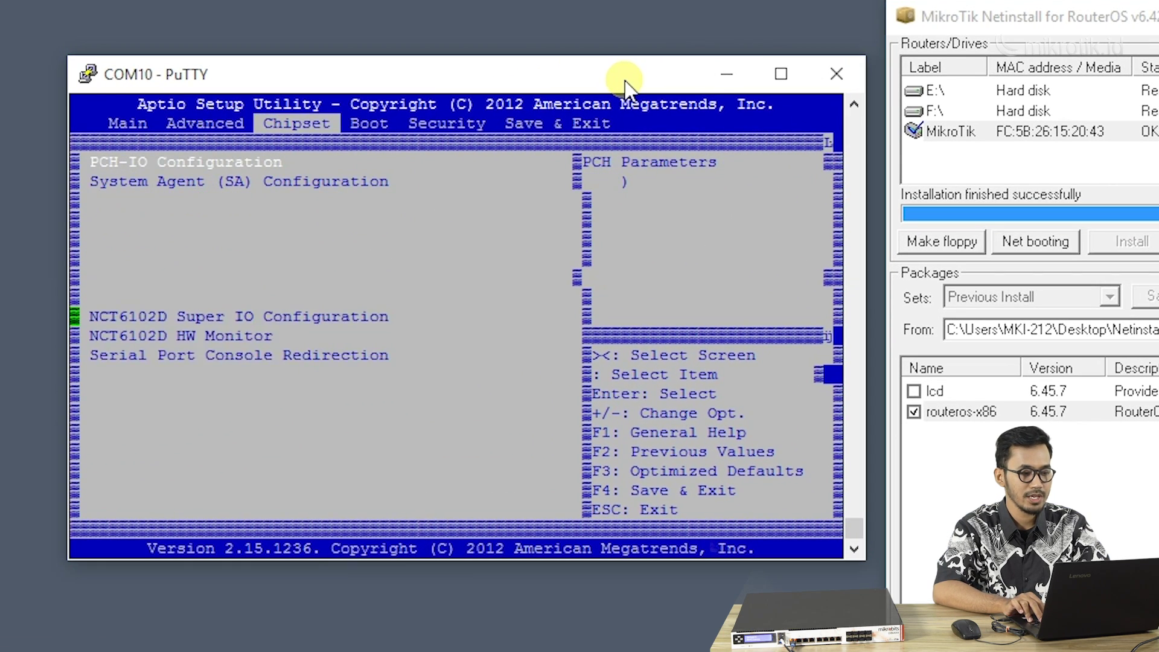
key(Right)
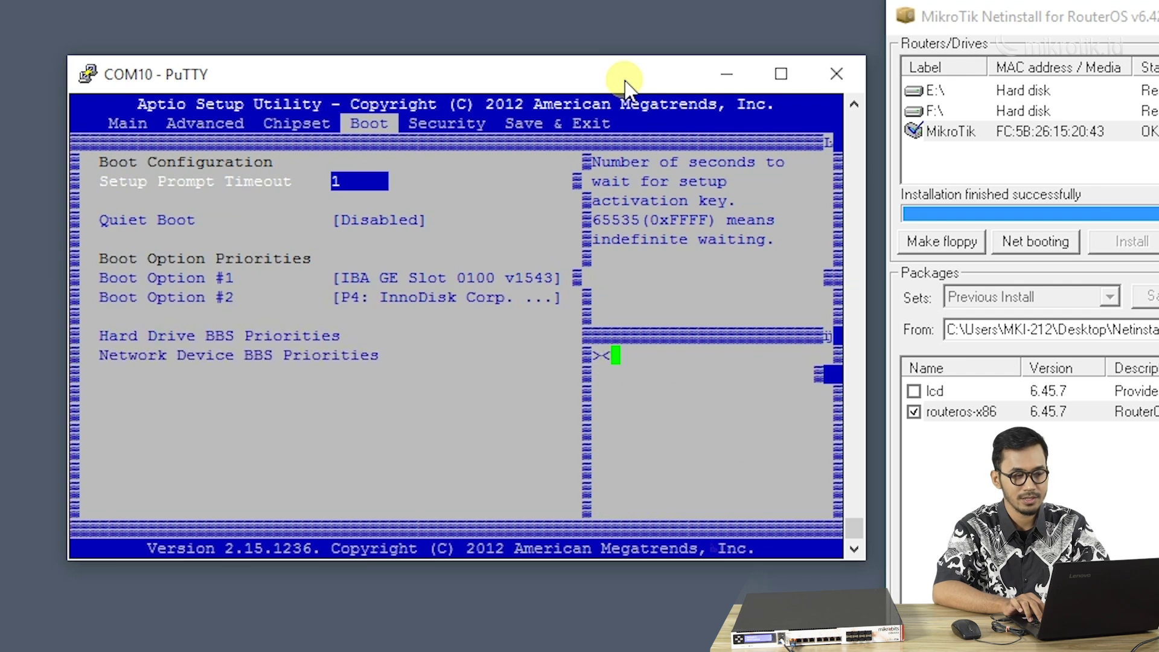
key(Down)
key(Down)
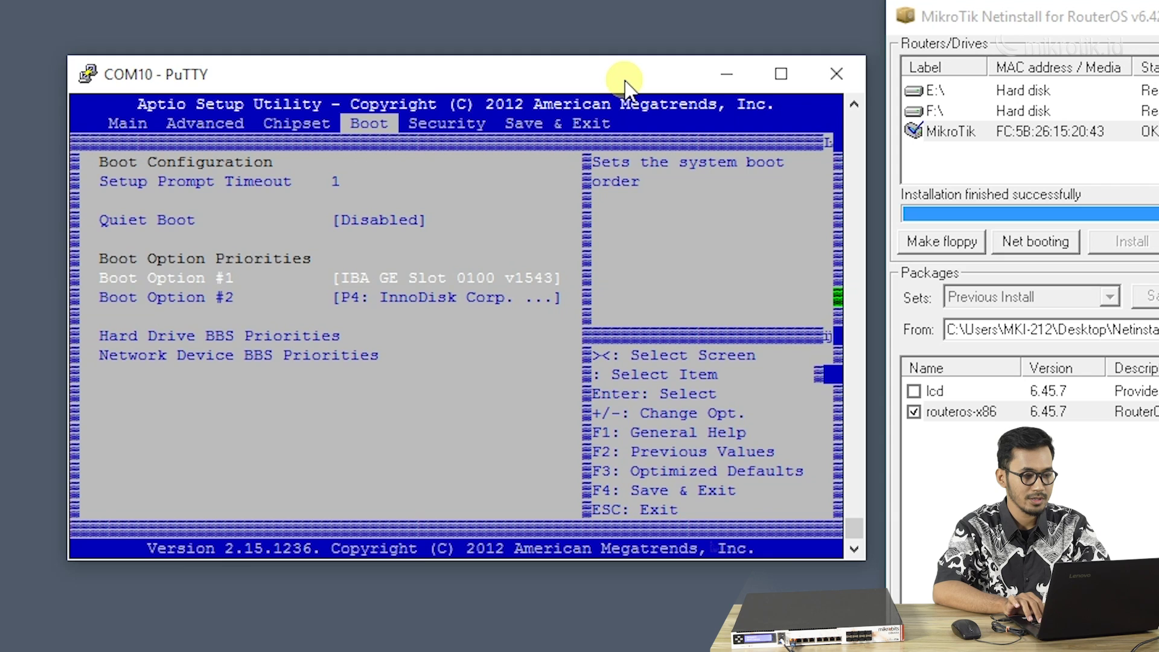
key(Return)
key(Up)
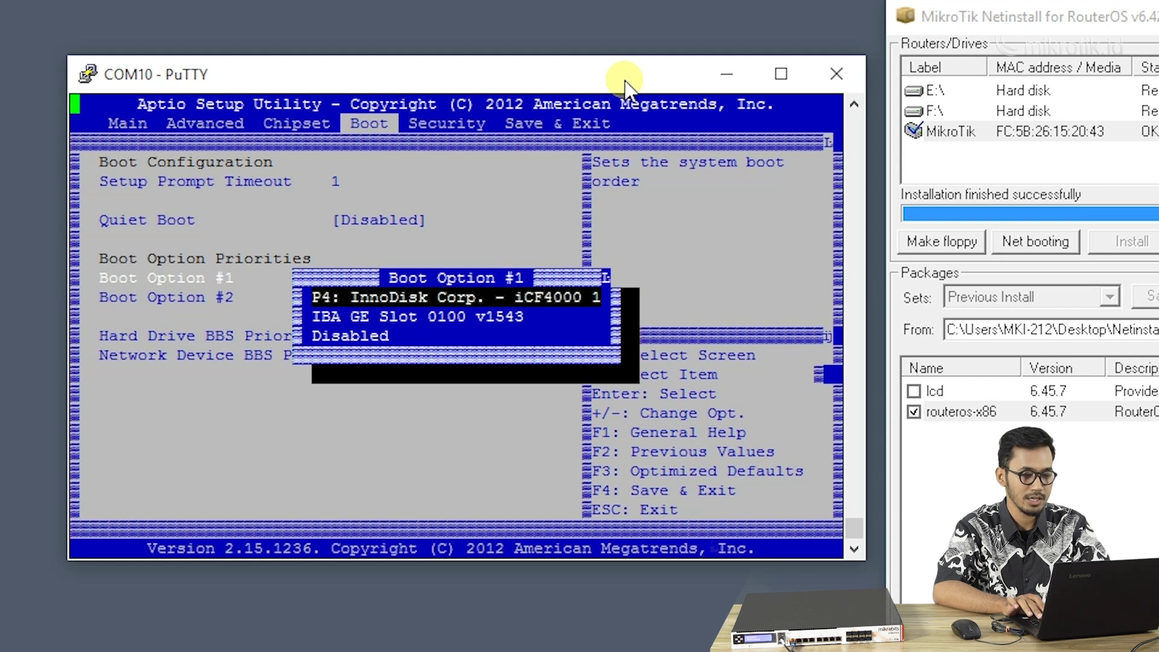
key(Return)
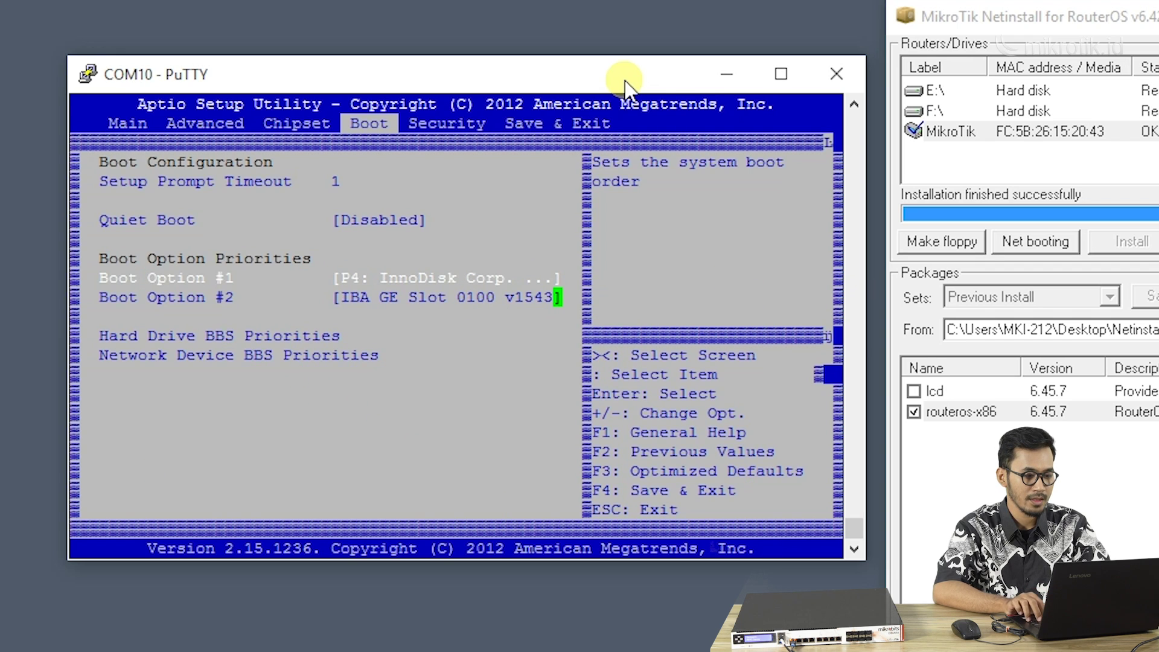
- Save the changed boot order and exit the BIOS setup so the router boots from its disk
key(Right)
key(Right)
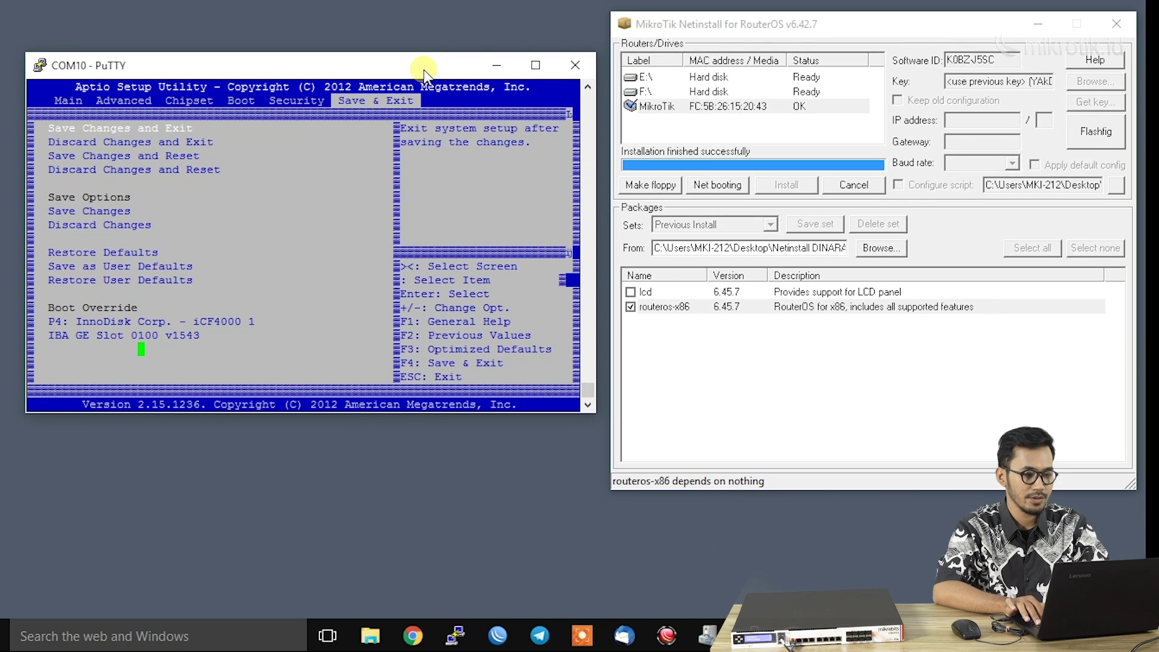
key(Return)
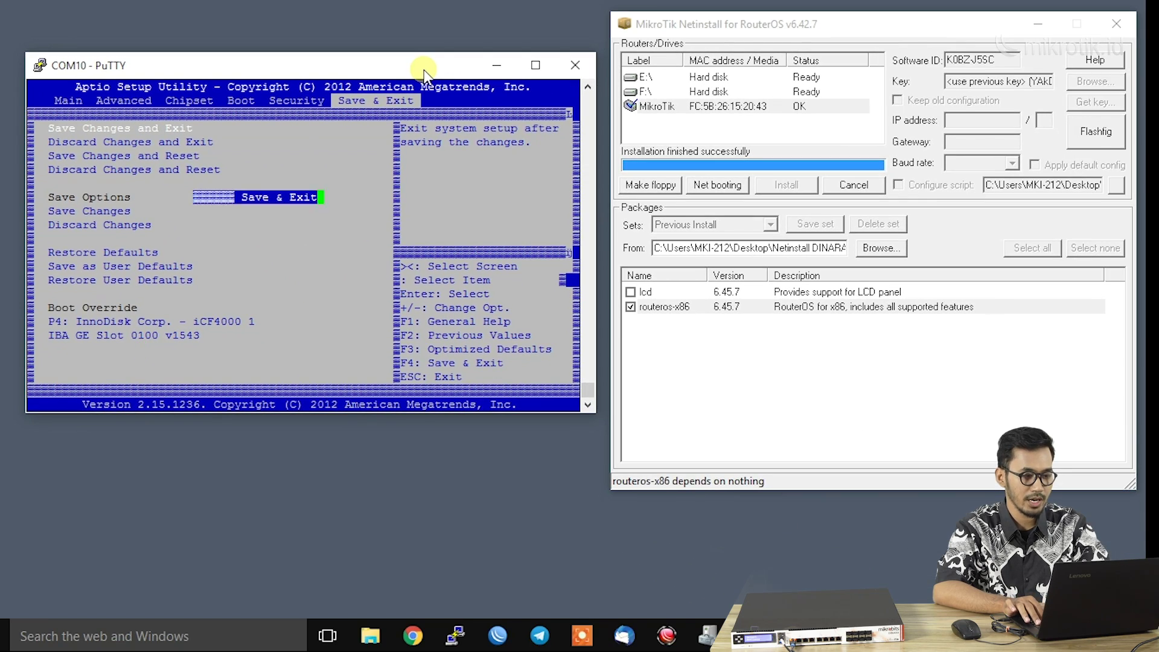
key(Return)
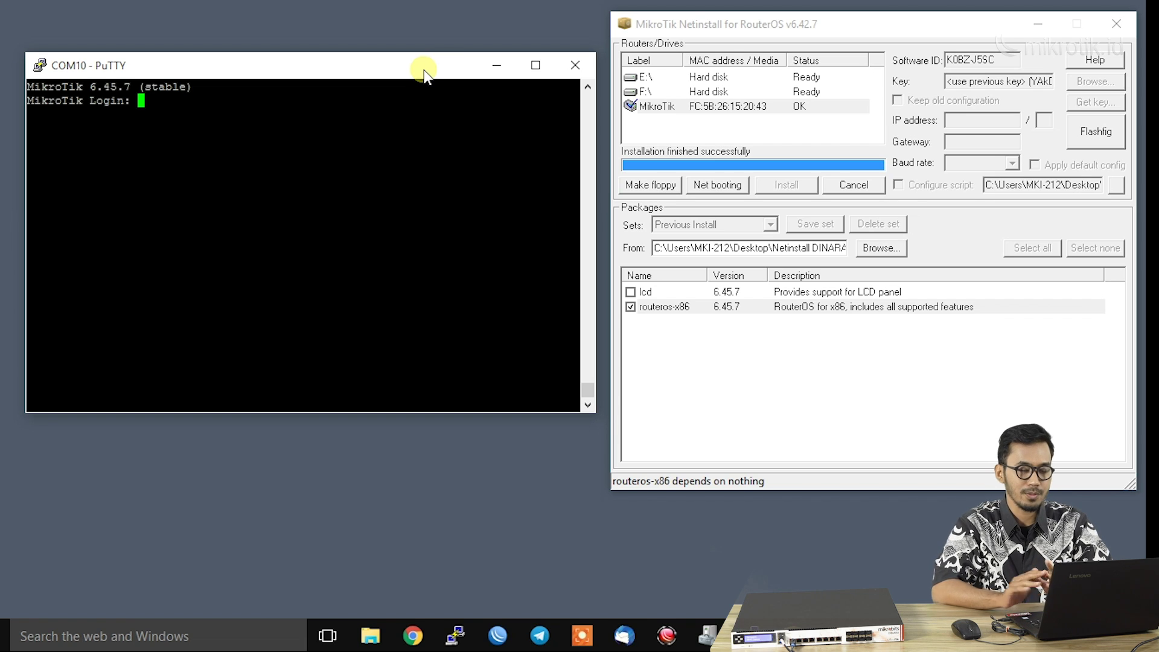
- Log in to the RouterOS console as admin with a blank password, decline viewing the software license and continue to the command prompt
text(admin)
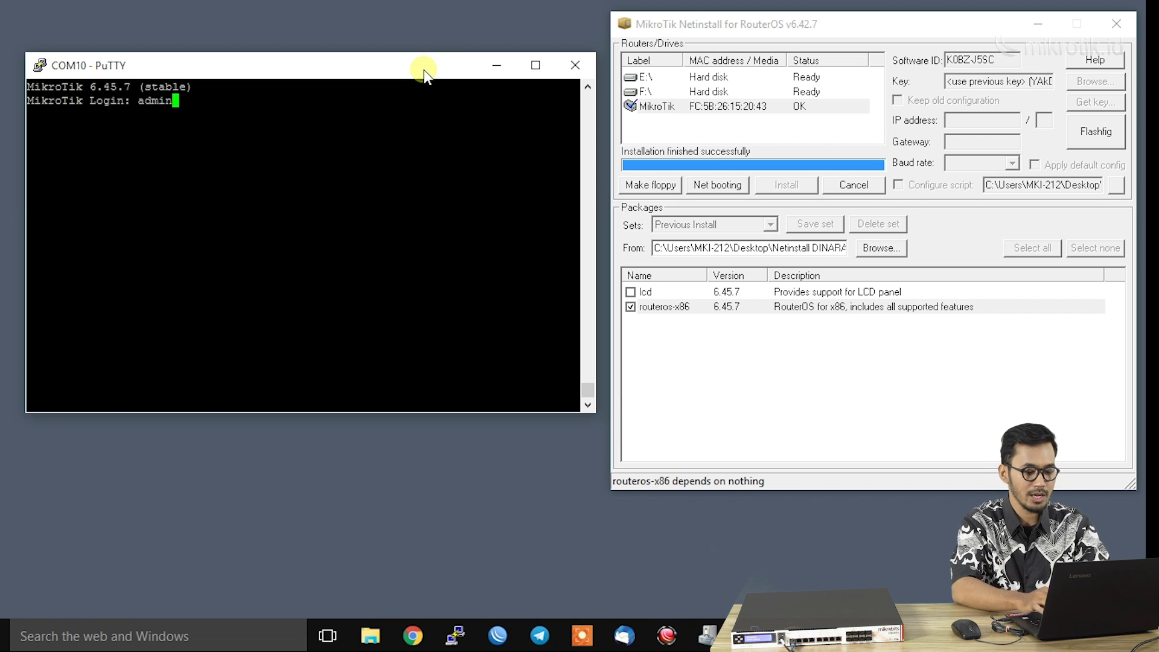
key(Return)
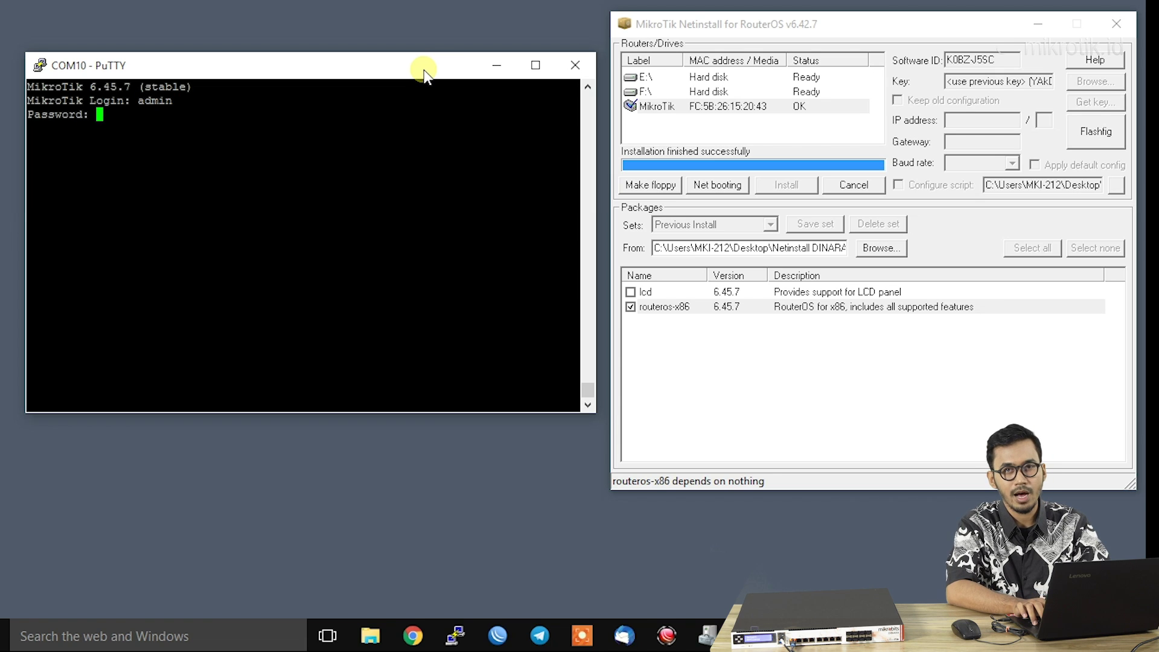
key(Return)
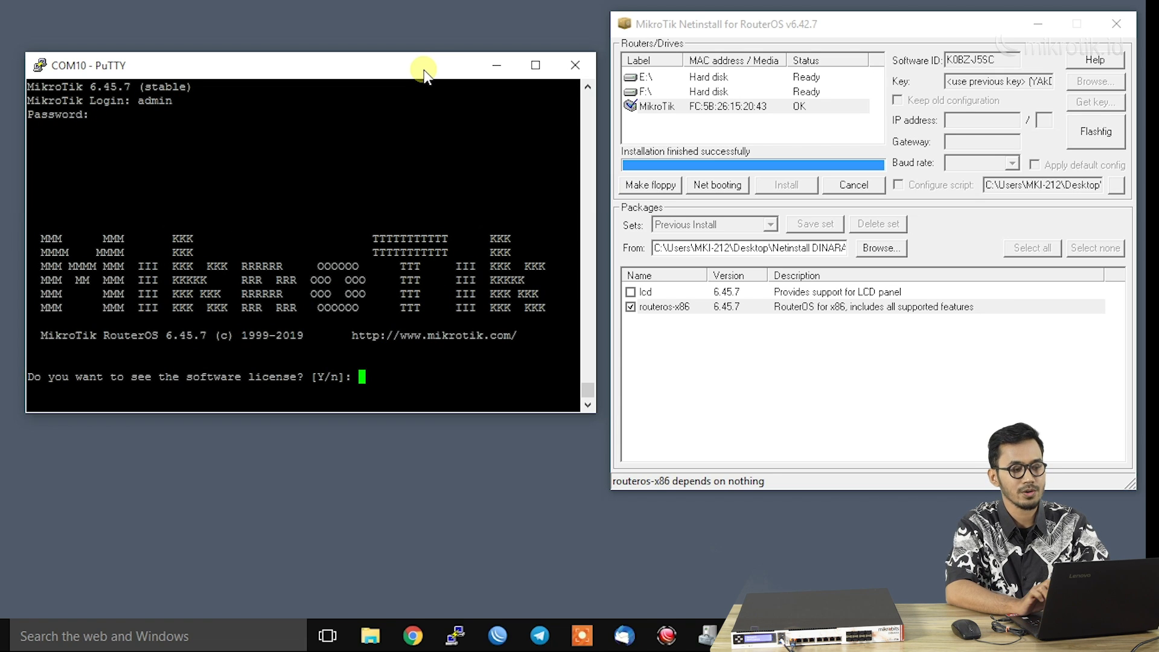
text(n)
key(Return)
key(Return)
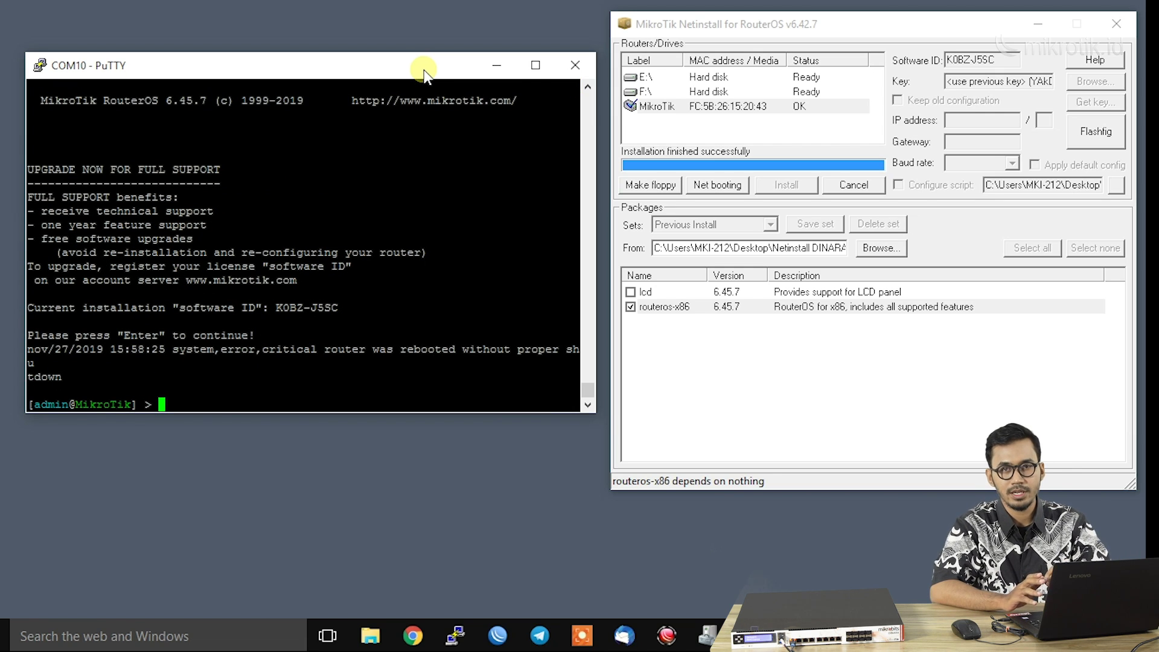
- Switch to WinBox, refresh the neighbor list, connect to the x86 MikroTik router by its MAC address as admin and dismiss the welcome message
click(492, 638)
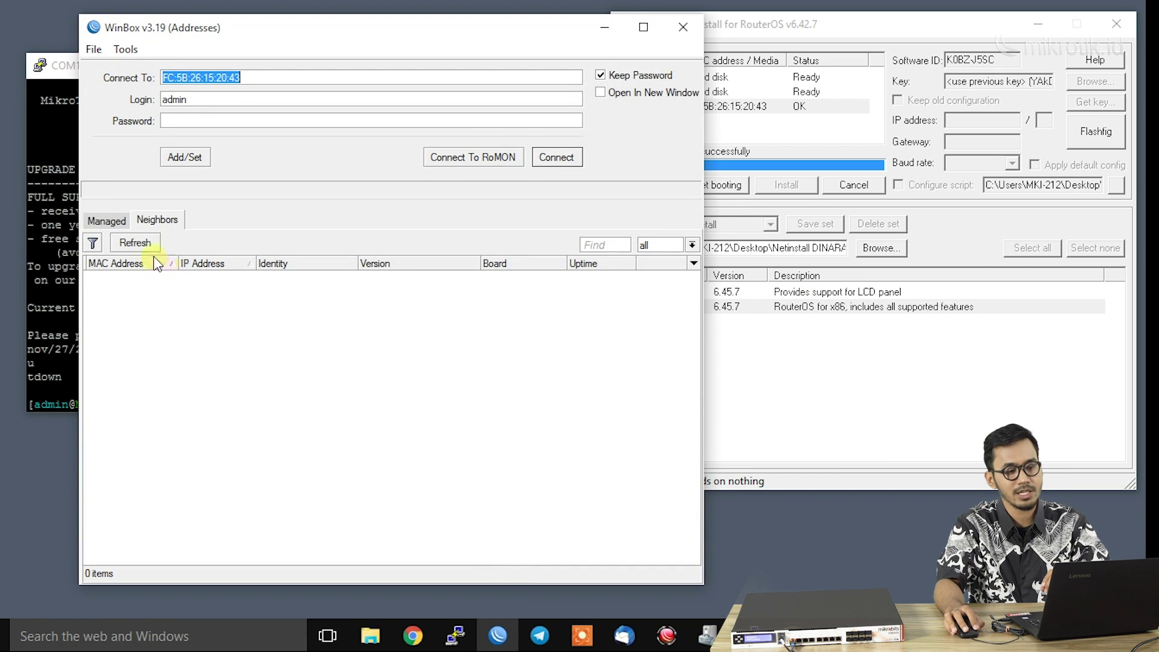
click(137, 243)
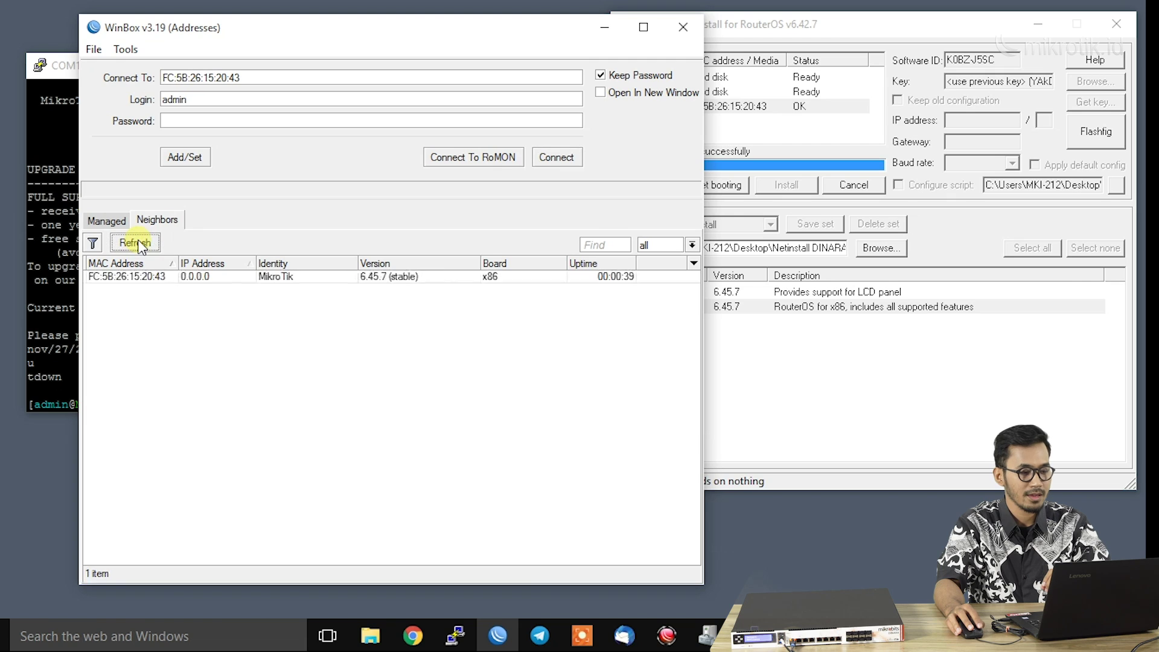
click(149, 277)
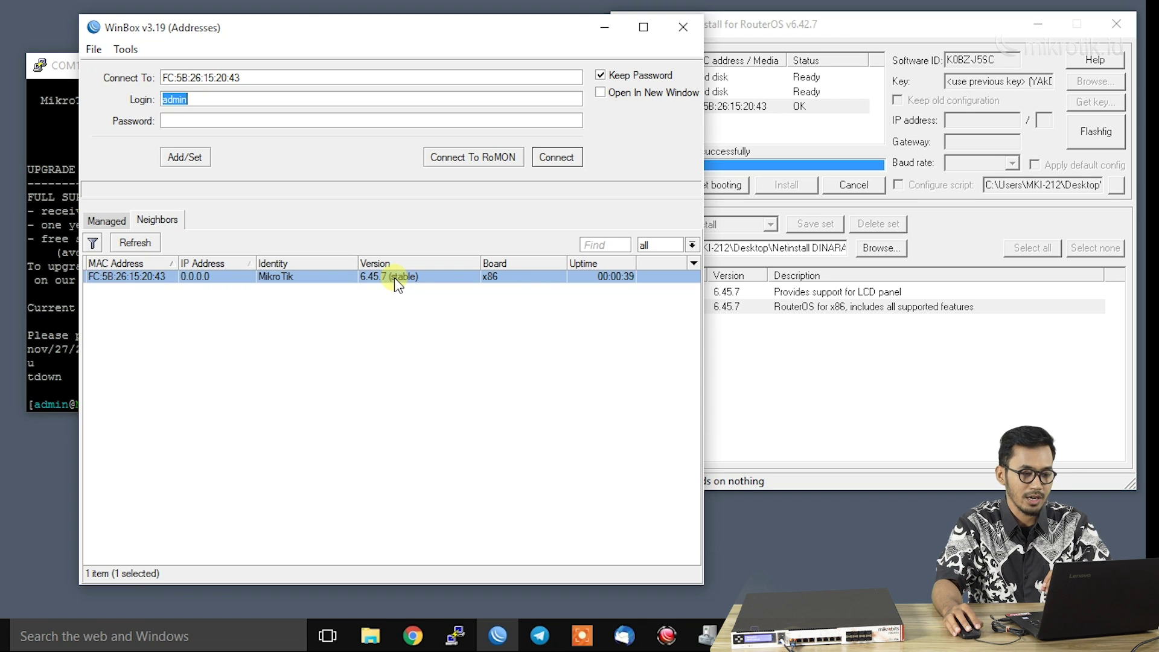
click(556, 157)
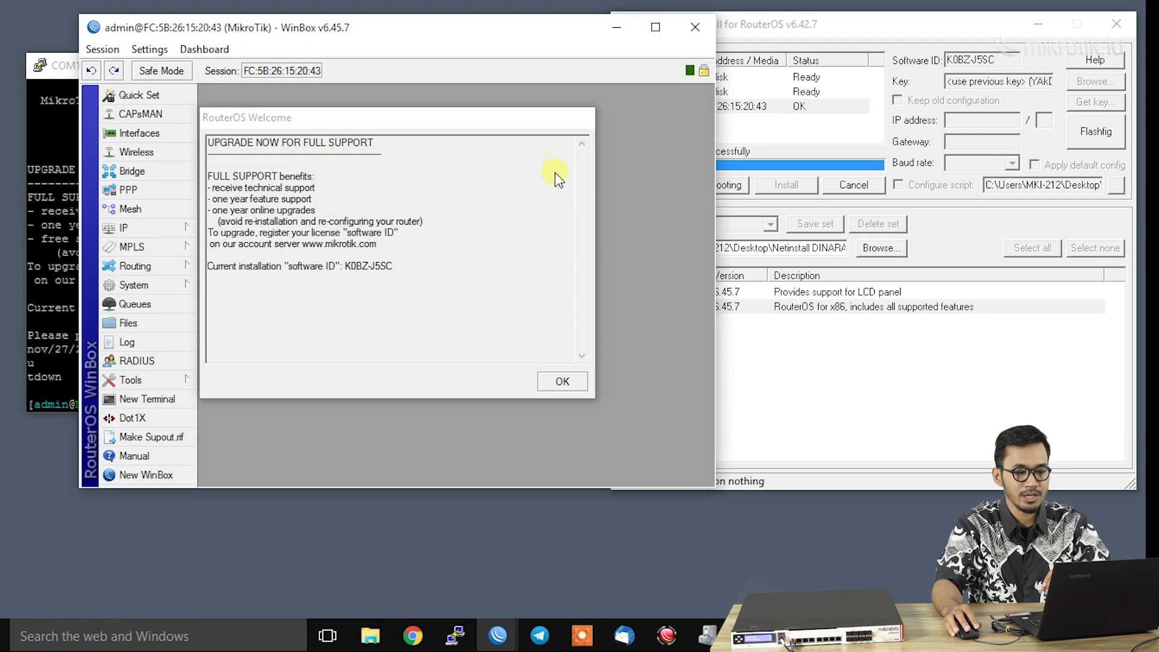
click(572, 375)
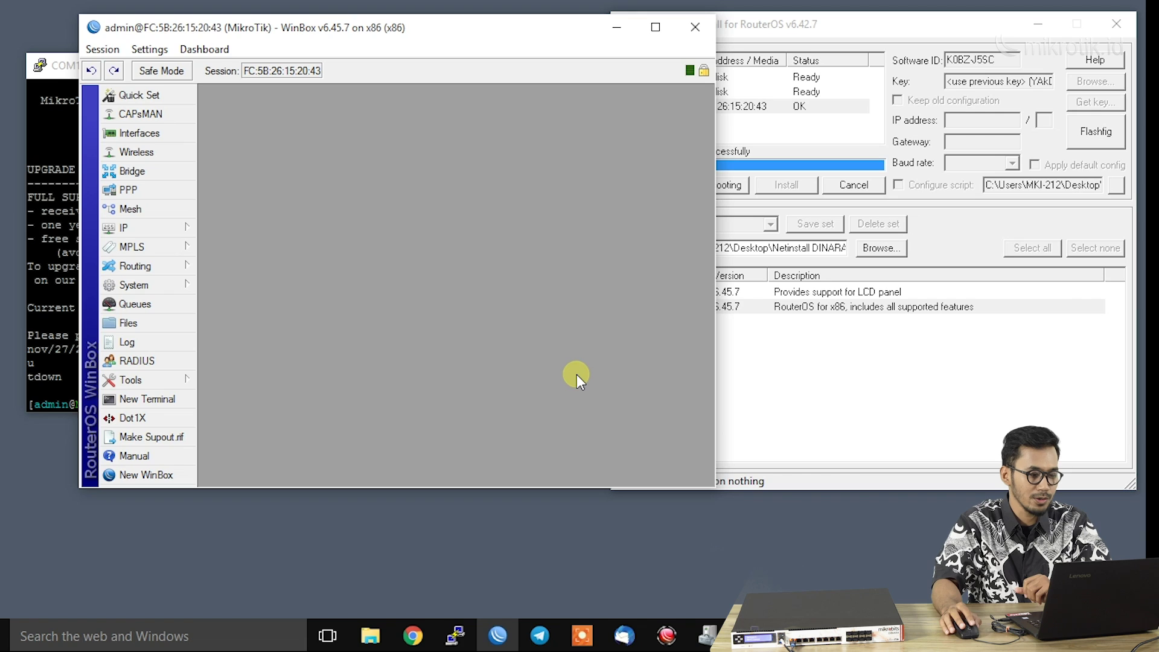
- Shut down the router from the WinBox session and confirm the shutdown
click(109, 287)
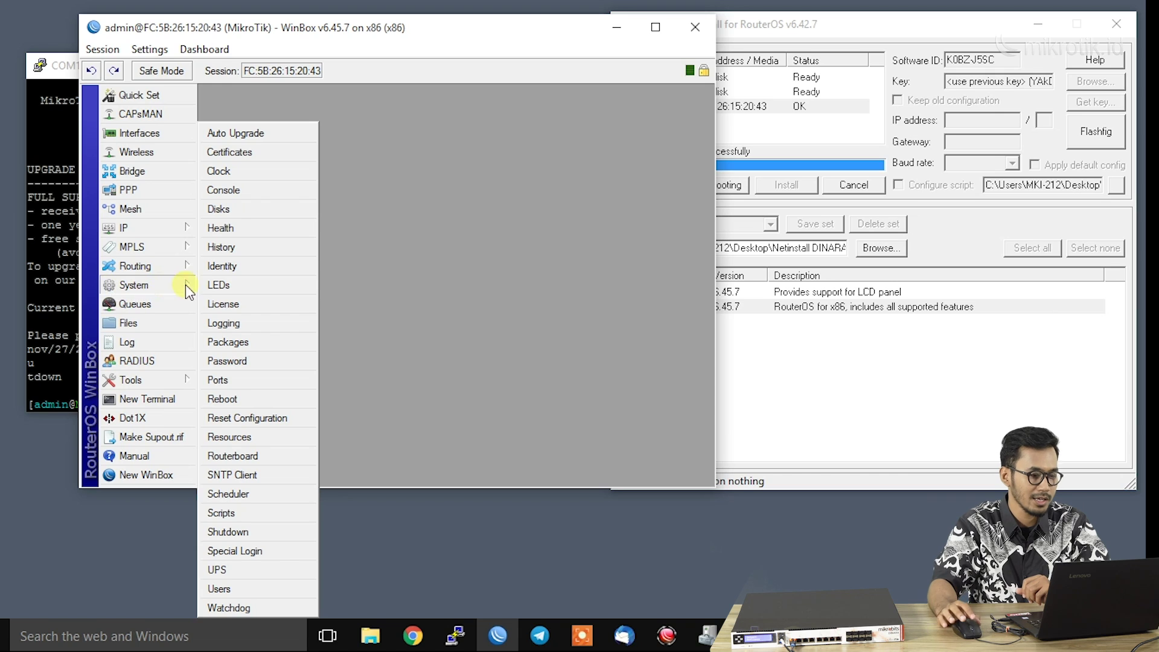
click(228, 531)
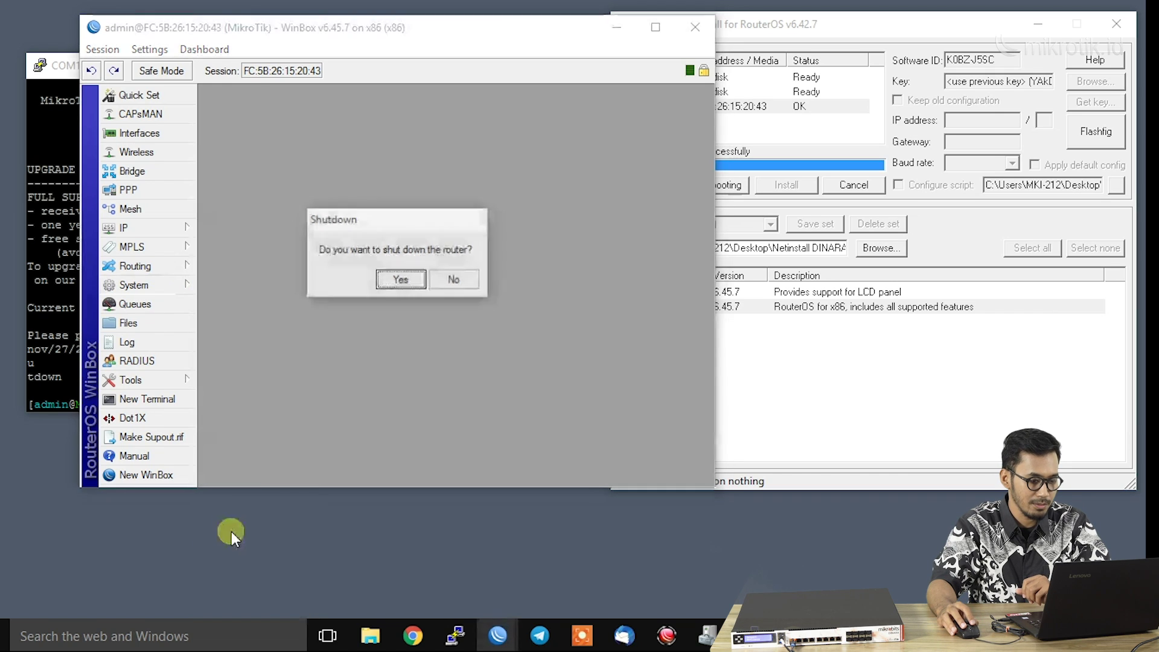
click(401, 280)
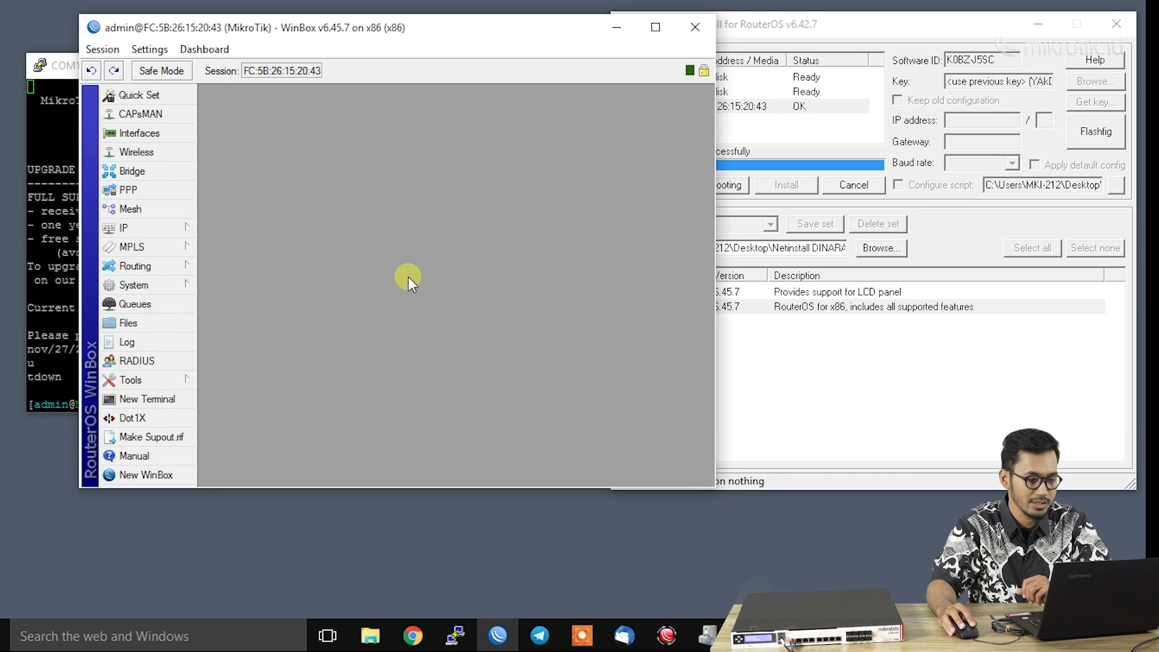